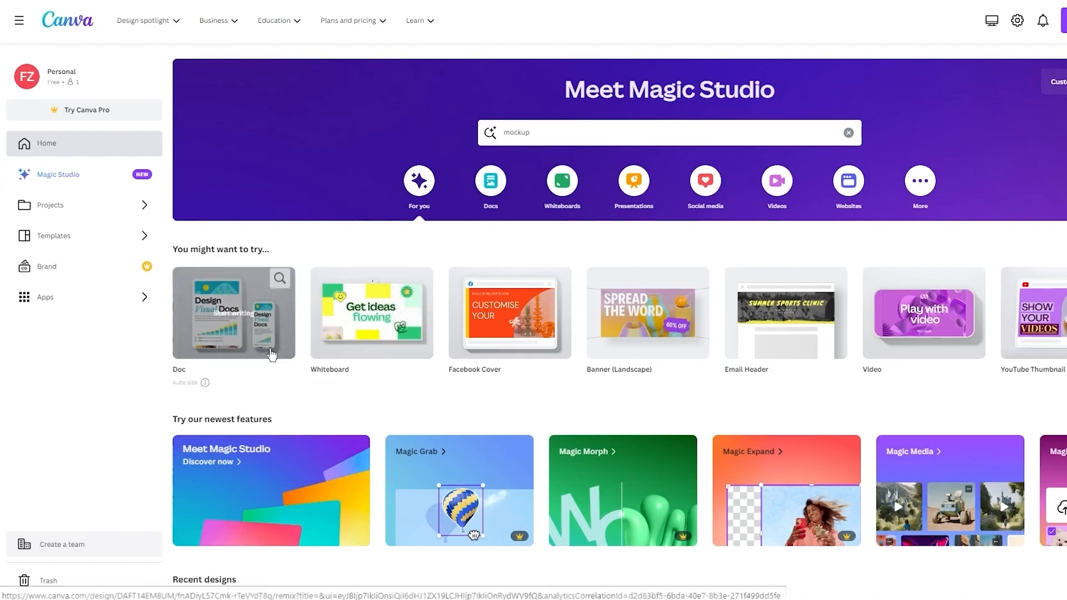
Create a blank 1920 × 1080 px video design
left_click(927, 349)
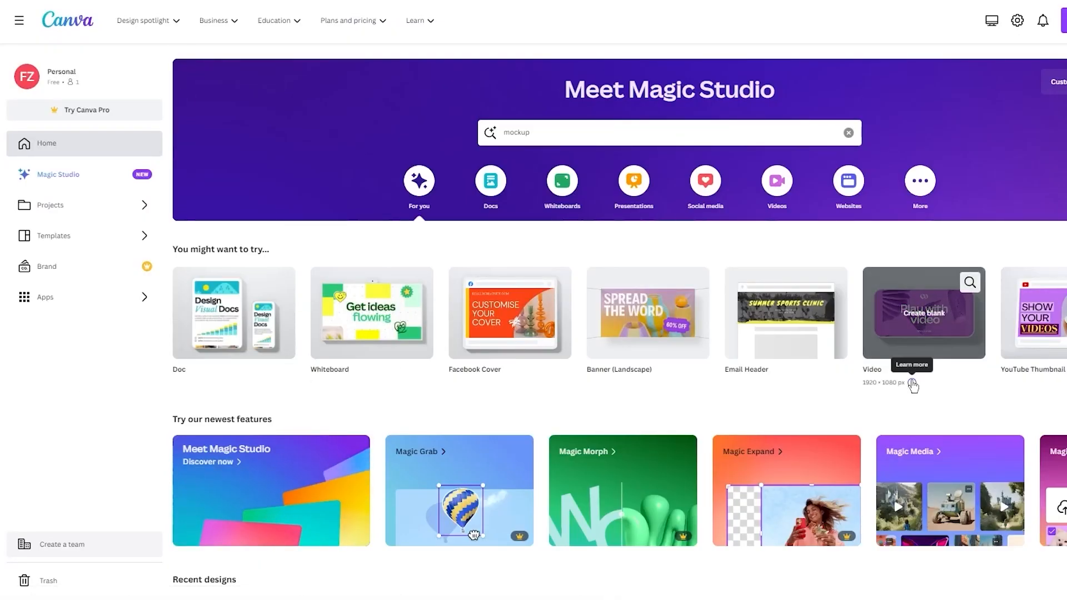
left_click(911, 382)
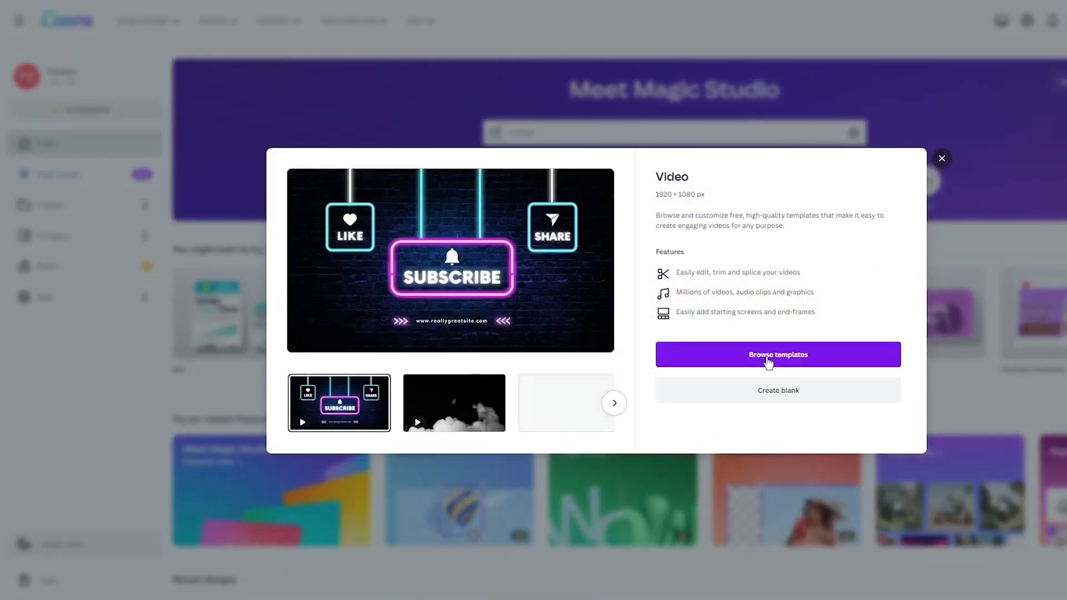
left_click(810, 350)
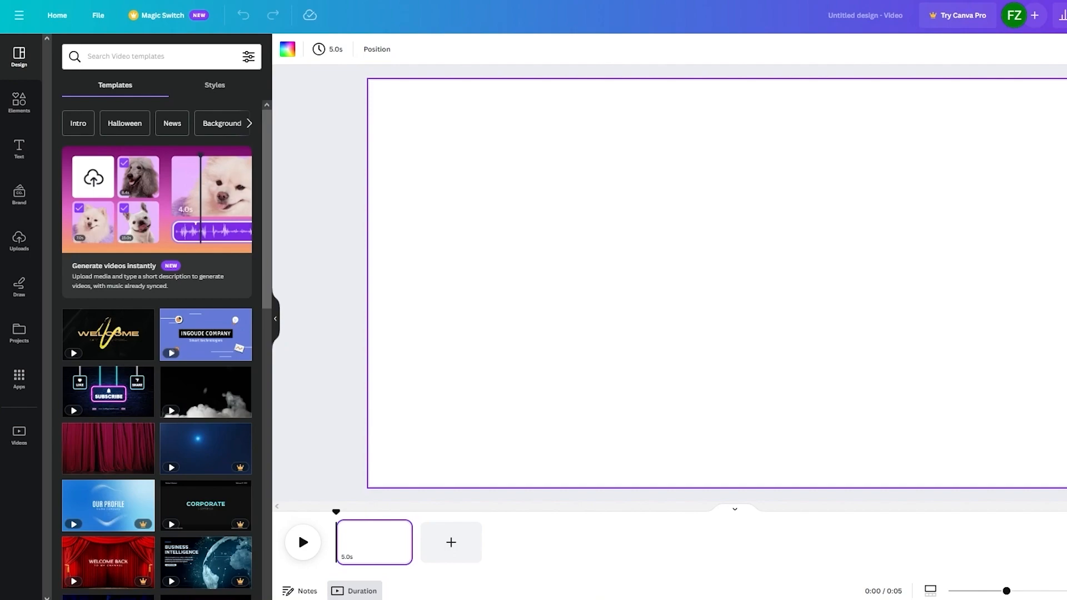
Search the elements library for "zoo" and show all the photo results
left_click(19, 101)
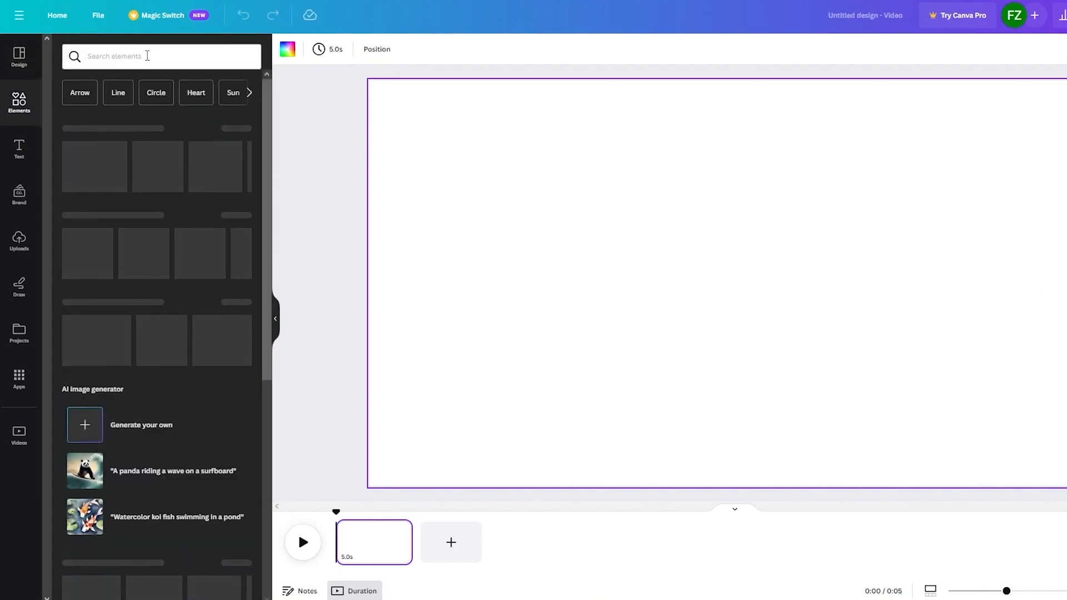
left_click(147, 56)
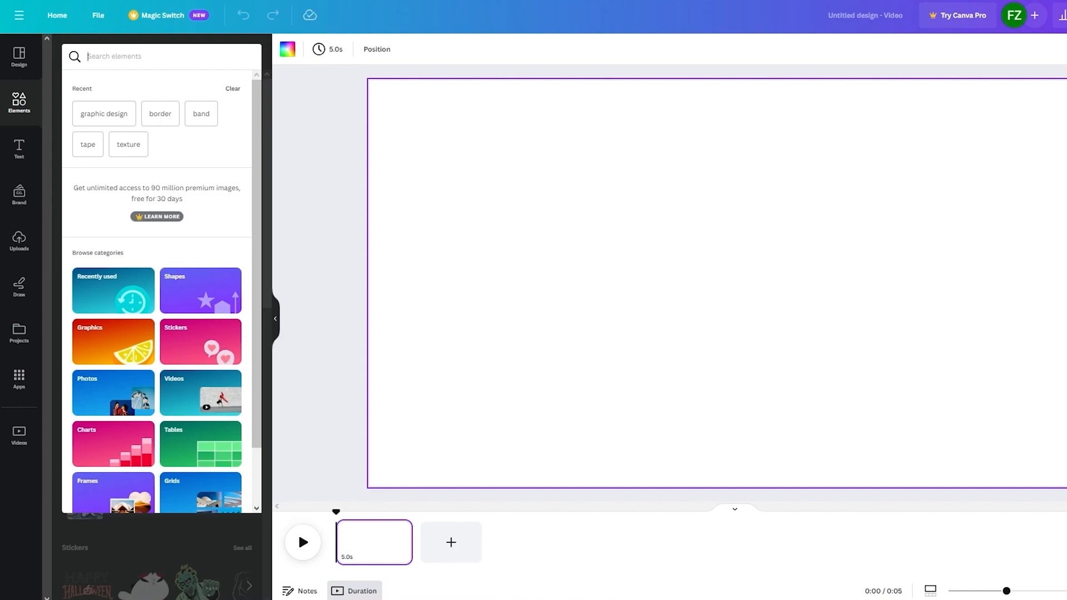
type("zoo")
key("Return")
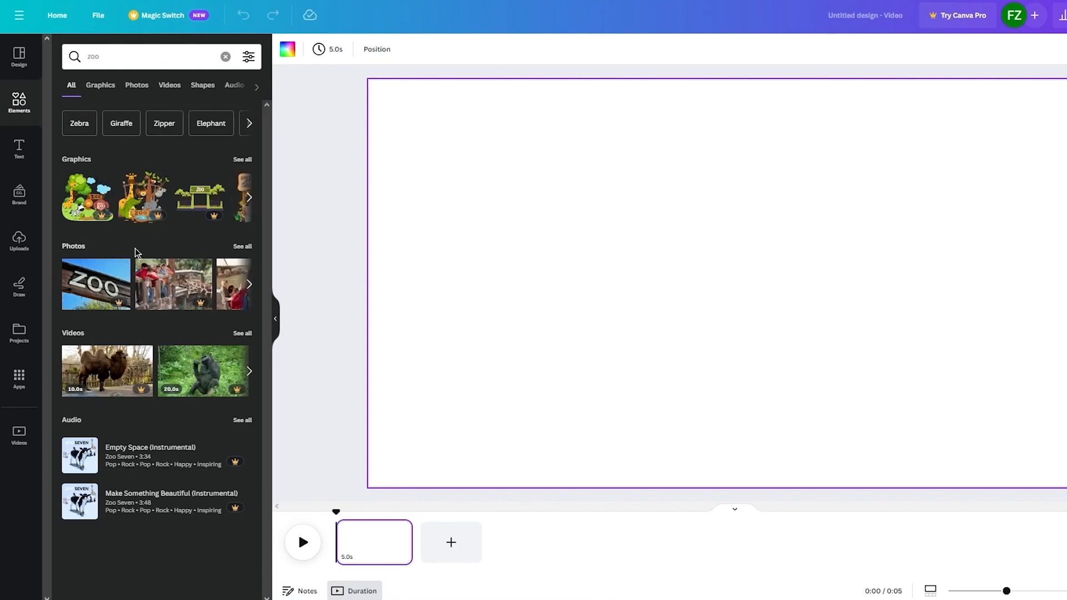
left_click(243, 247)
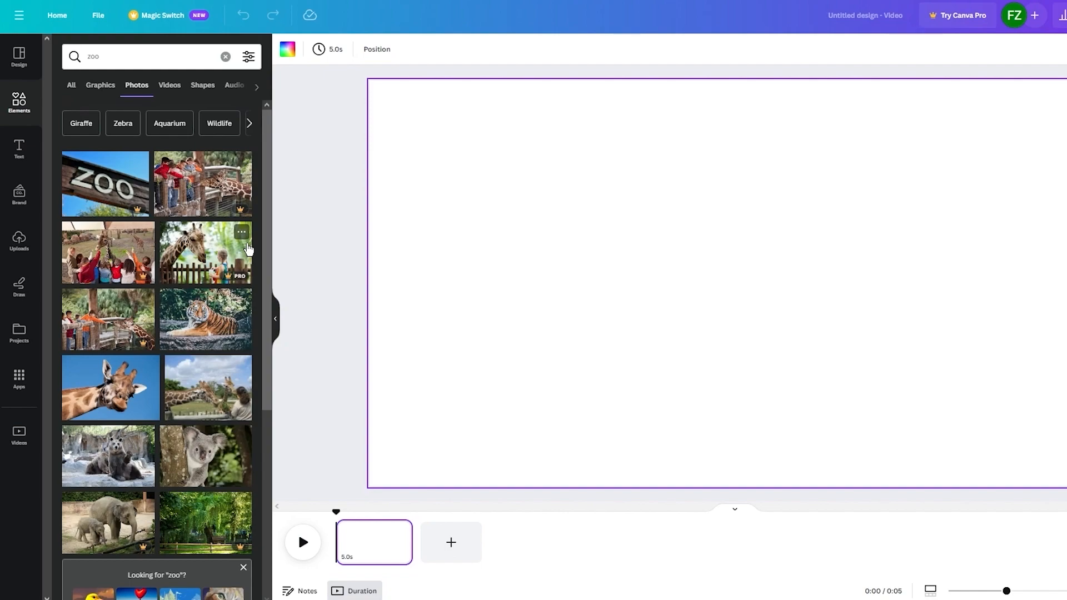
Add the koala photo to the first page and enlarge it to full page height from the page's left edge, widening it rightward
left_click(204, 463)
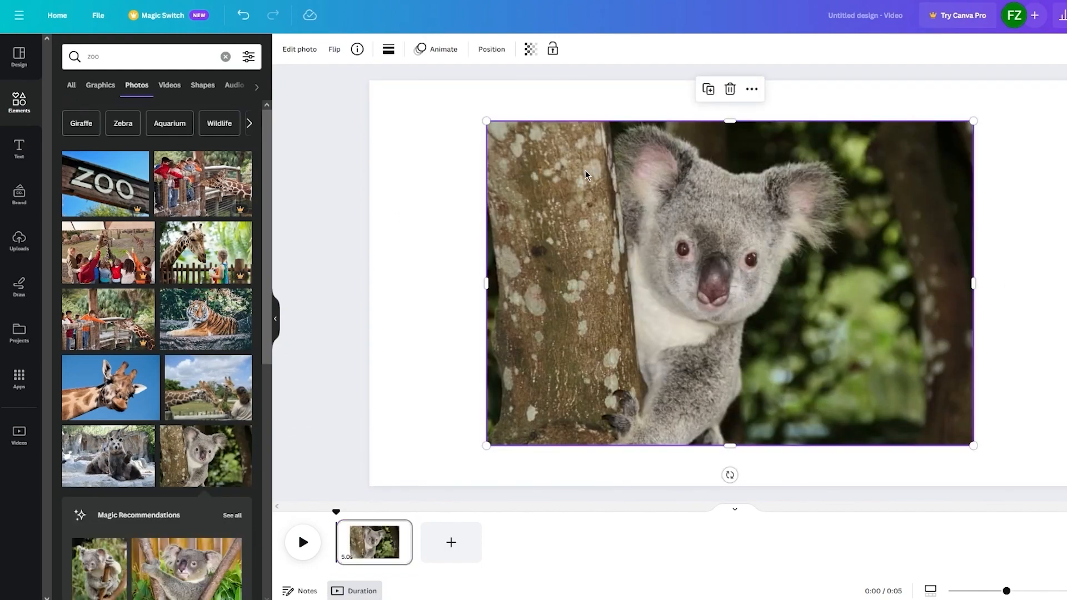
left_click_drag(495, 120, 400, 113)
left_click_drag(423, 445, 366, 473)
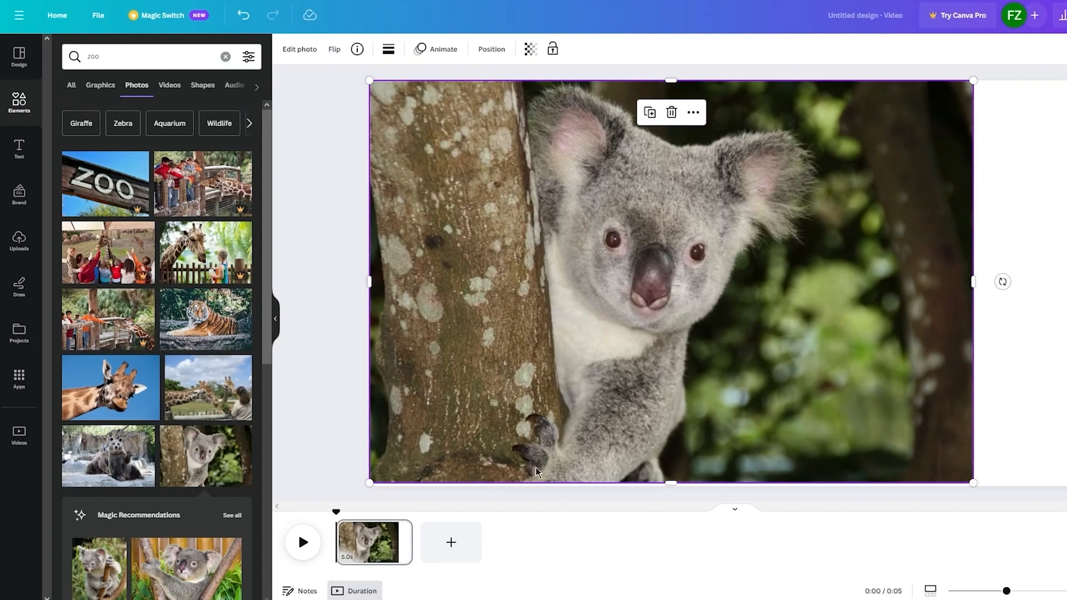
left_click_drag(676, 441, 677, 444)
left_click_drag(668, 87, 668, 84)
key("Escape")
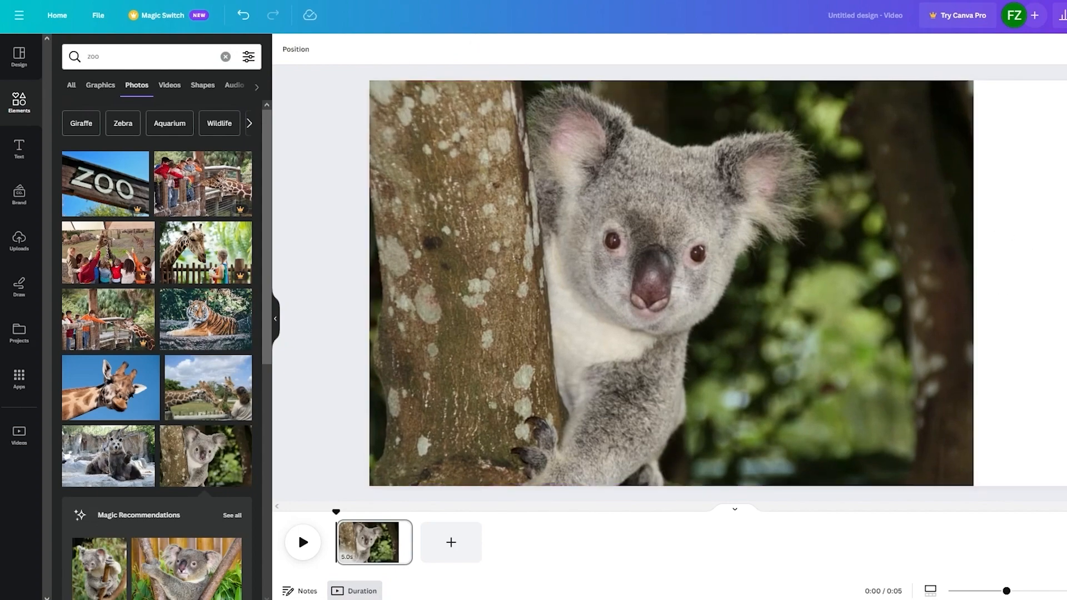
left_click(958, 297)
left_click_drag(973, 284, 1022, 290)
left_click(1062, 260)
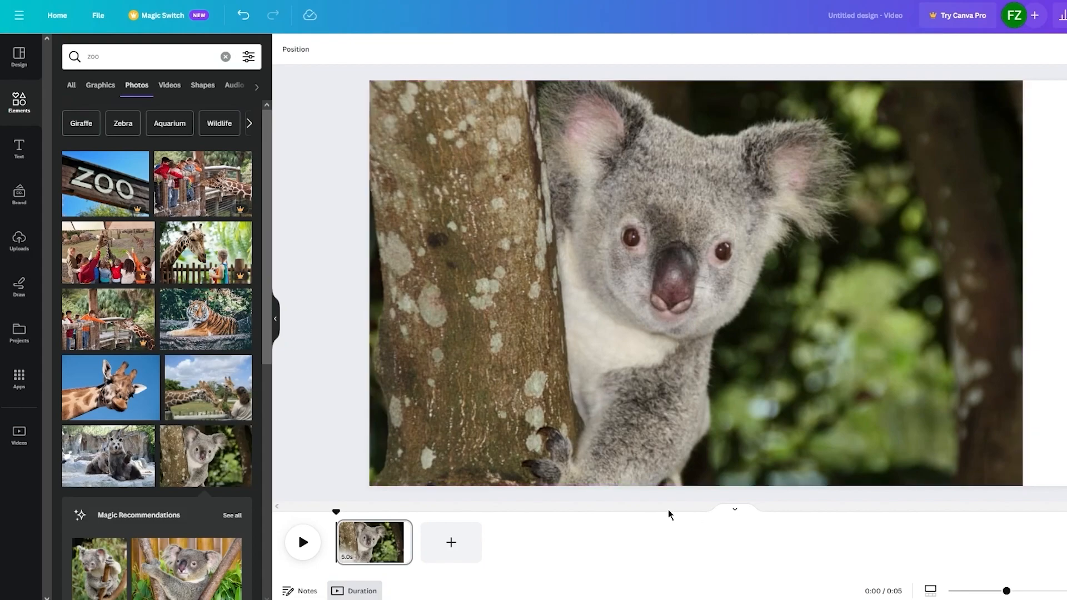
Add a second page with the waving bear photo, enlarged to full page height against the page's right edge
left_click(468, 544)
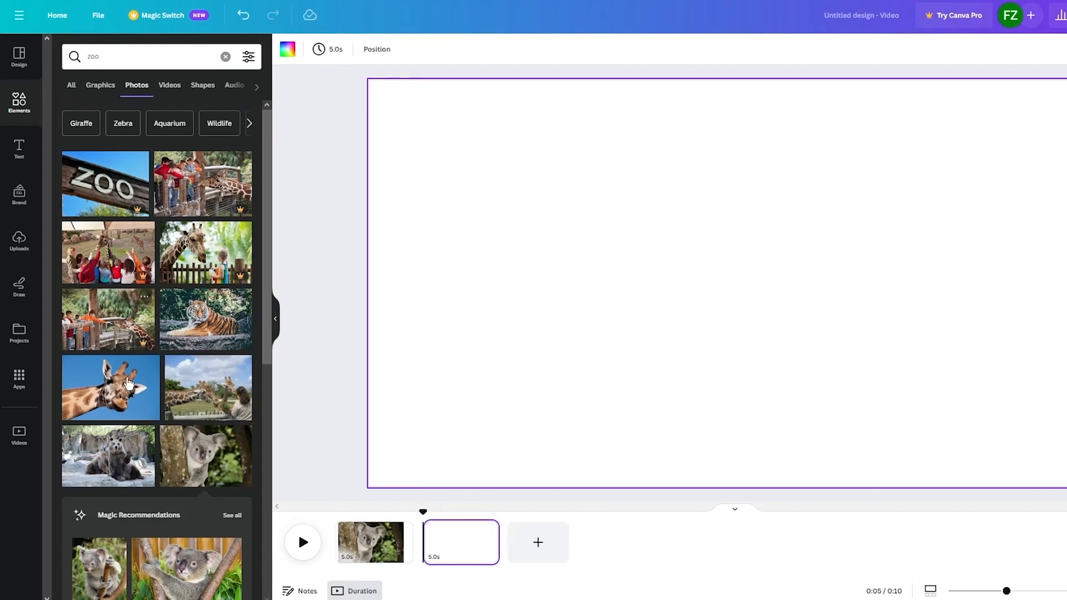
left_click(127, 464)
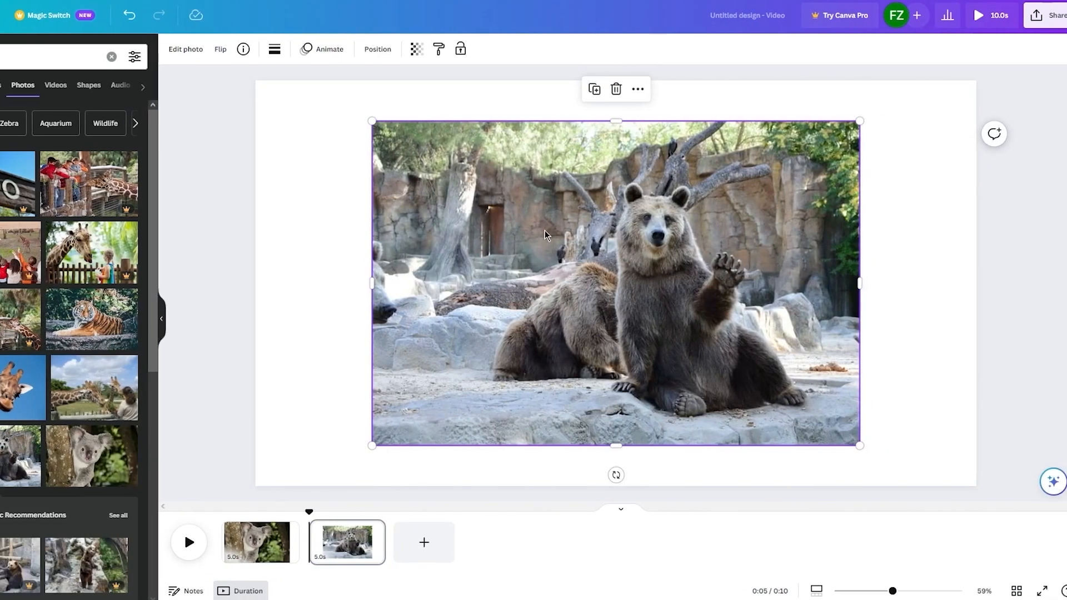
left_click_drag(667, 251, 723, 251)
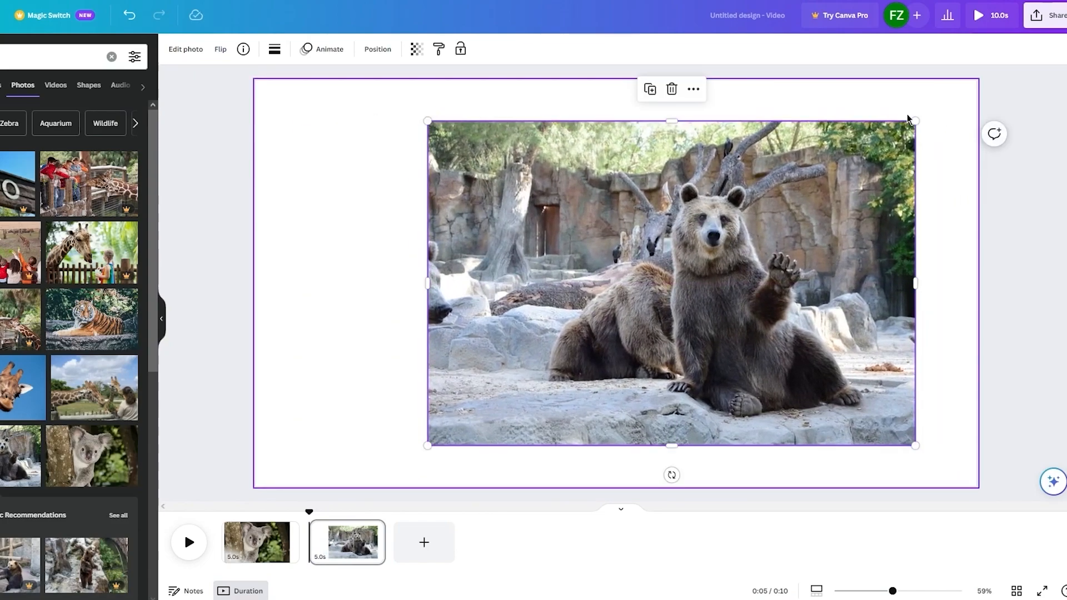
left_click_drag(913, 120, 976, 81)
left_click_drag(422, 454, 383, 501)
left_click(297, 355)
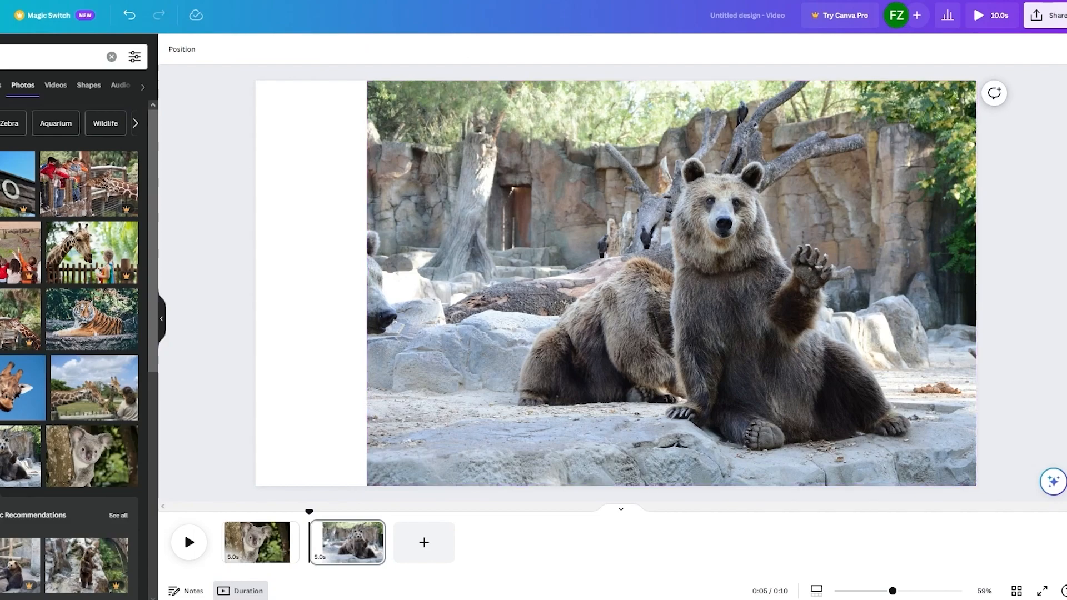
Add a third page with the photo of four penguins, enlarged and centred with a white margin all around
left_click(433, 555)
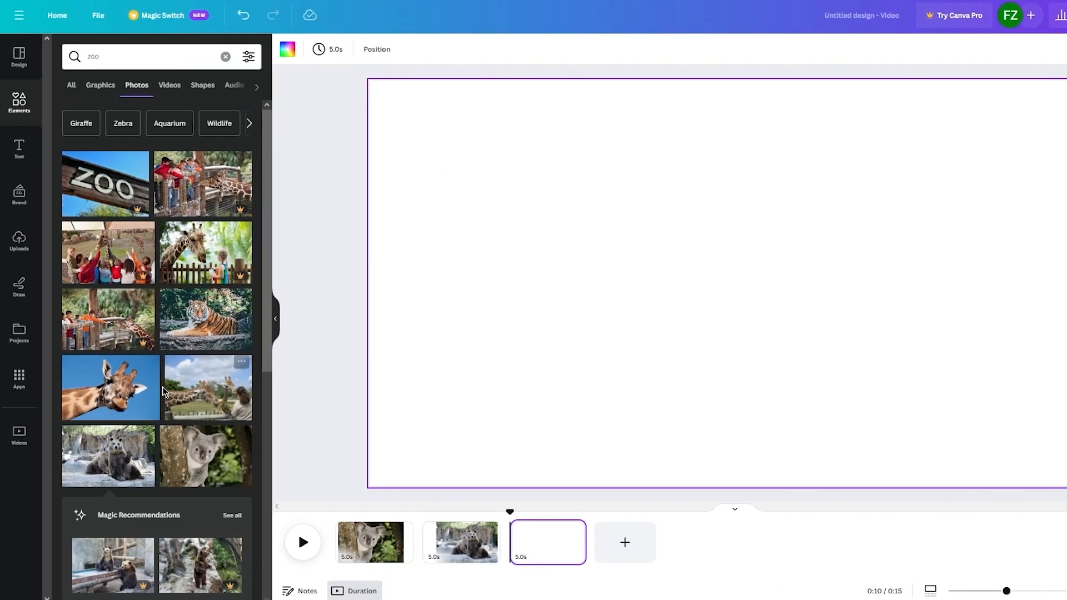
scroll(91, 397, "down", 5)
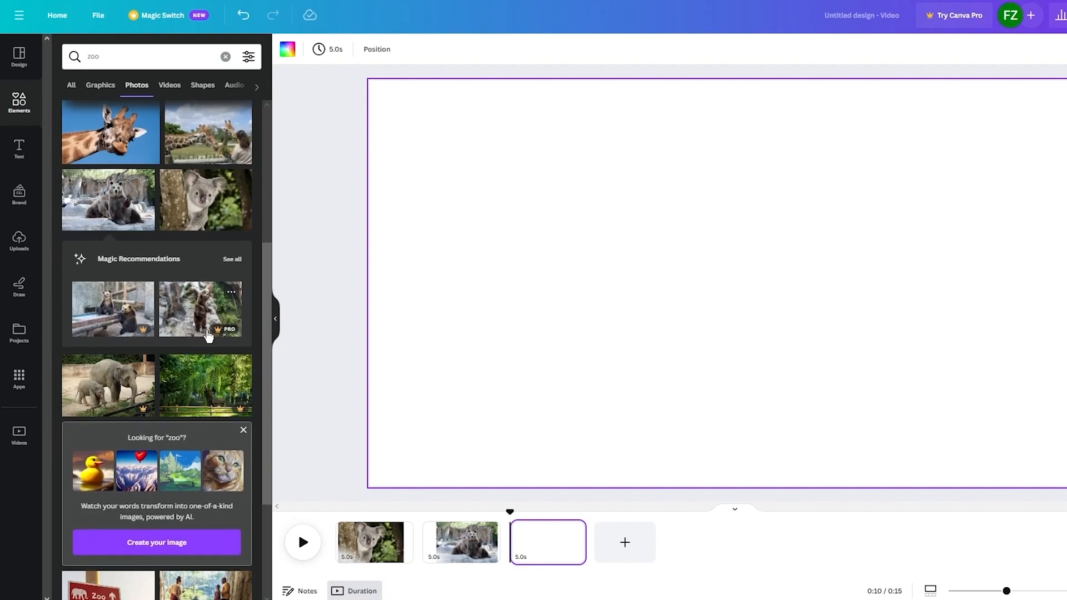
scroll(207, 331, "down", 6)
left_click(219, 418)
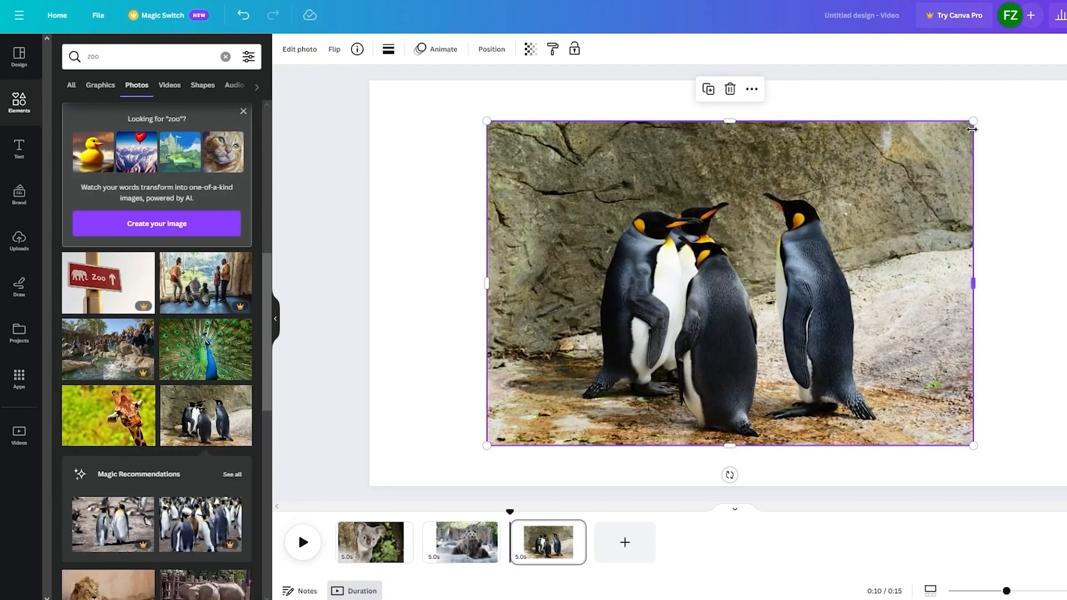
left_click_drag(971, 121, 1066, 51)
left_click_drag(991, 155, 933, 190)
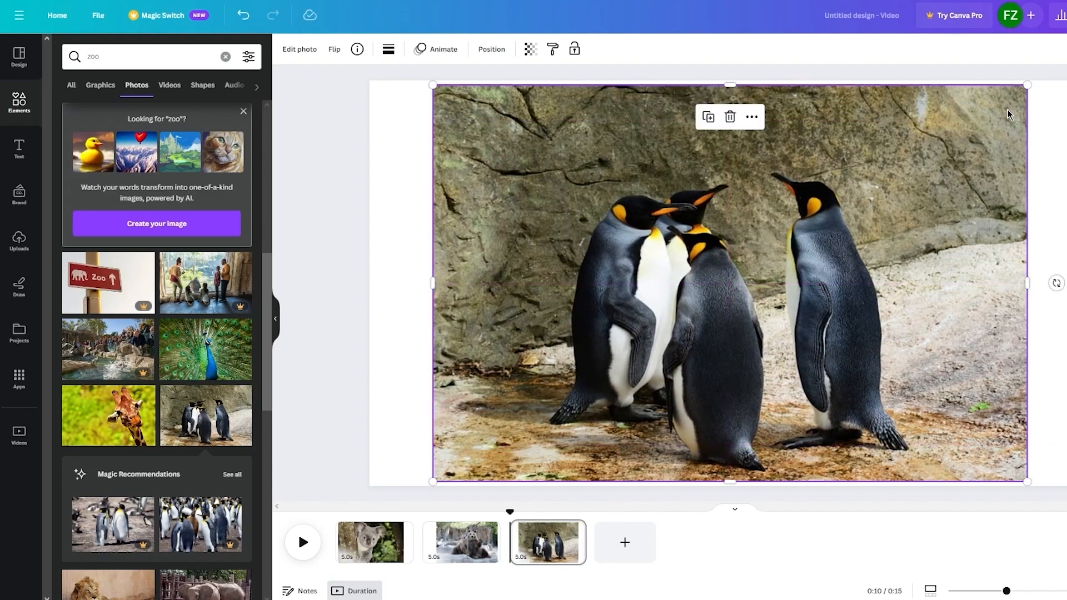
left_click_drag(1028, 83, 972, 119)
left_click_drag(839, 233, 862, 221)
Lower the opacity of the penguin photo so it serves as a faded backdrop
left_click(531, 49)
left_click_drag(529, 100, 446, 110)
left_click(370, 205)
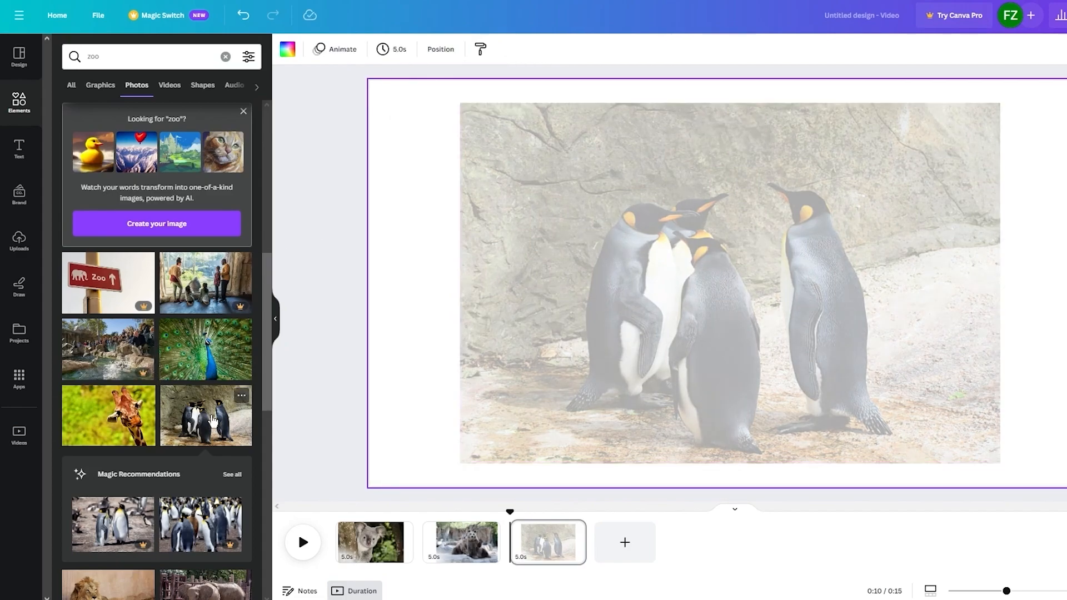
Add a second, smaller copy of the penguin photo centred over the faded one
left_click(212, 421)
left_click_drag(1000, 111, 894, 183)
left_click_drag(782, 300, 827, 259)
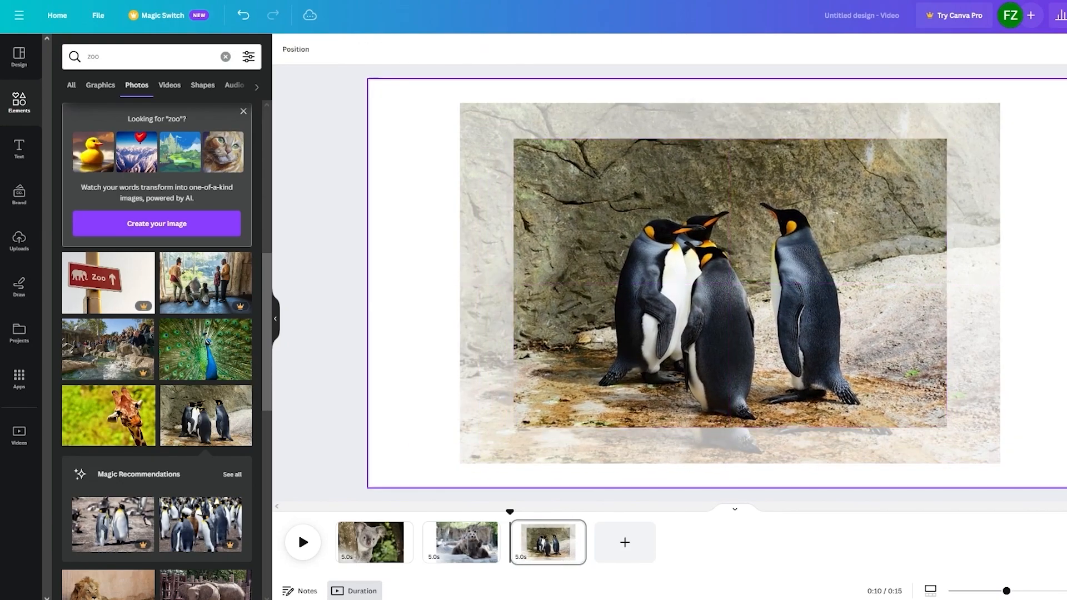
Add a fourth page with the lion photo shrunk into the page's upper-left corner and the tiger photo shrunk into its lower-right corner
left_click(644, 558)
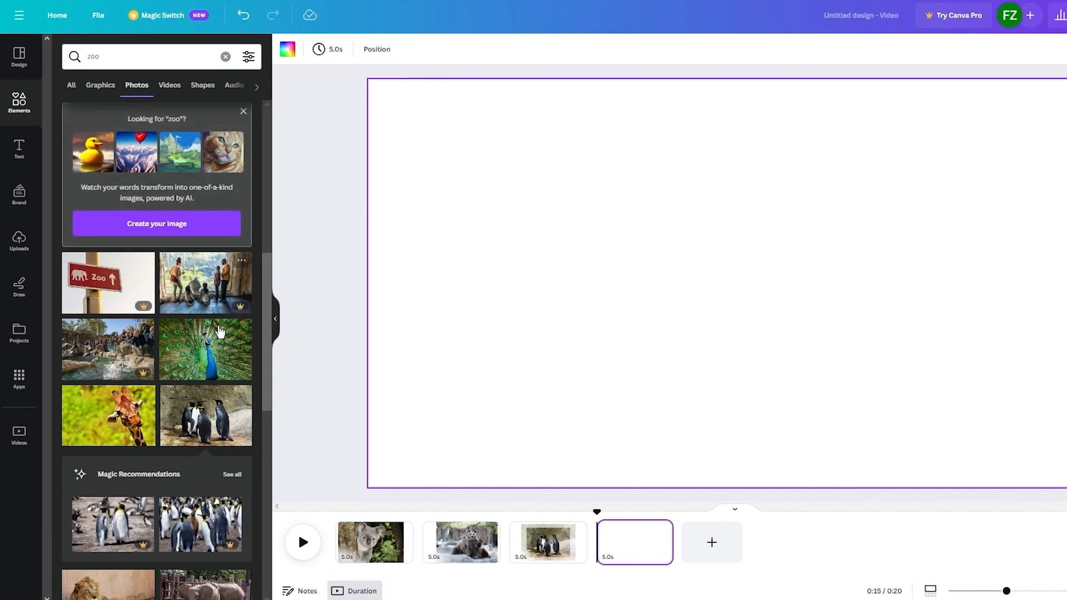
scroll(213, 411, "down", 4)
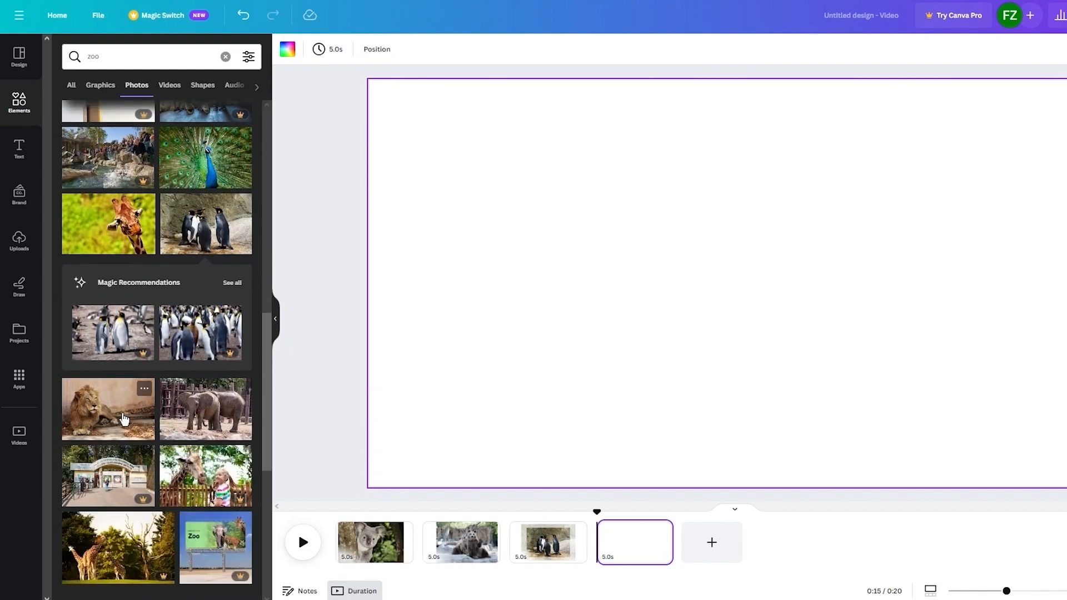
left_click(124, 418)
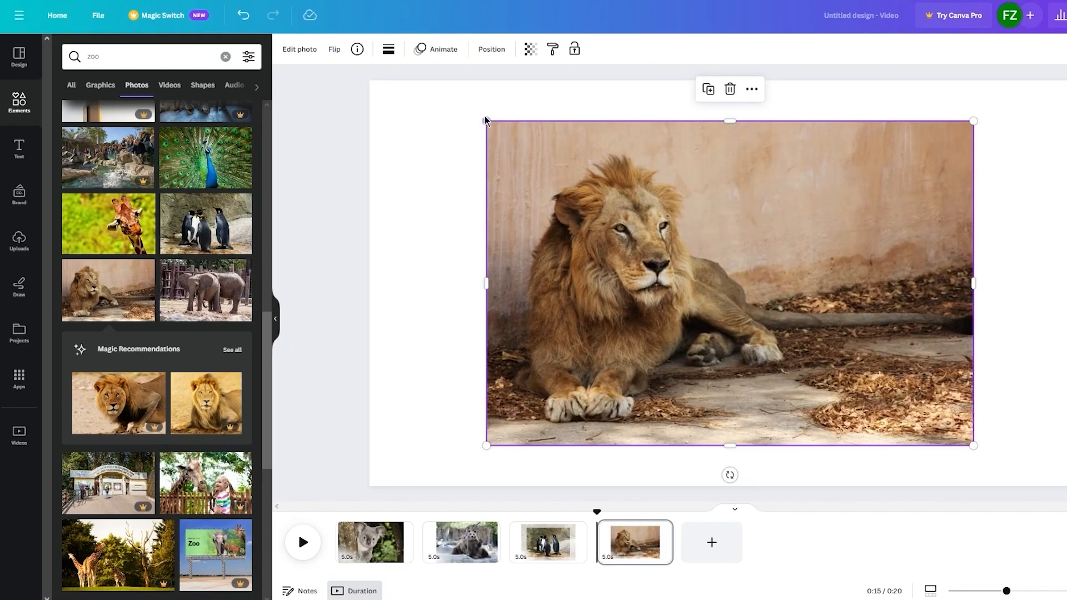
left_click_drag(488, 121, 605, 200)
left_click_drag(775, 310, 538, 190)
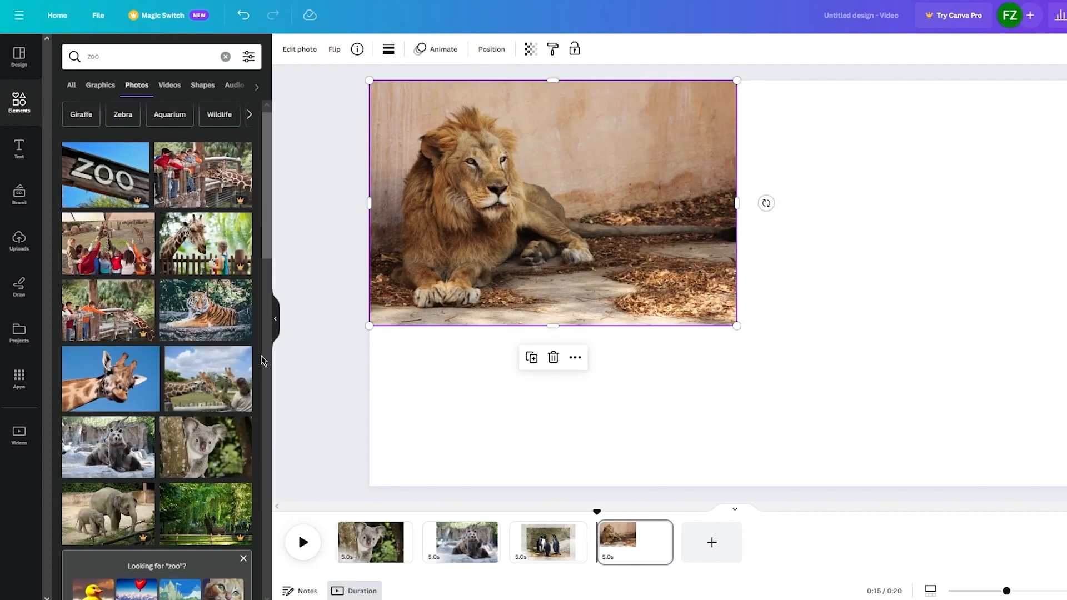
left_click(204, 306)
left_click_drag(492, 124, 709, 231)
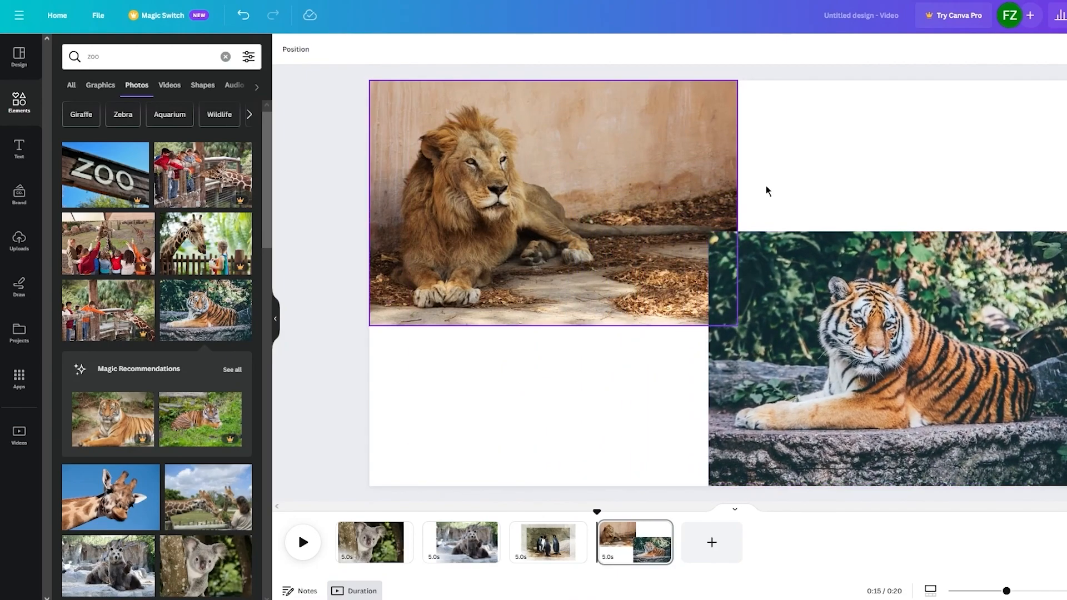
left_click(714, 550)
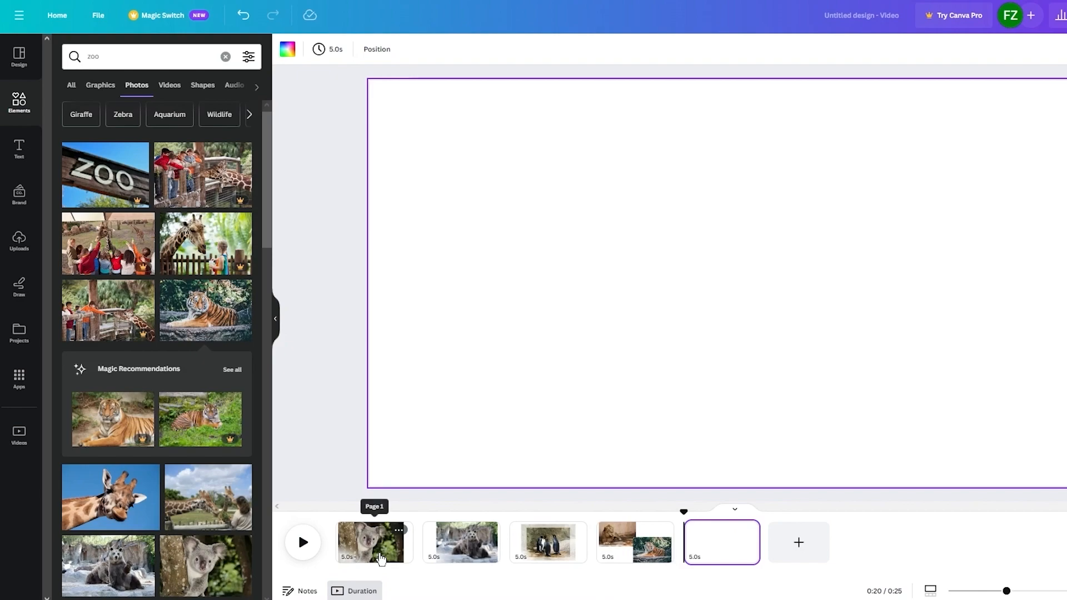
right_click(699, 552)
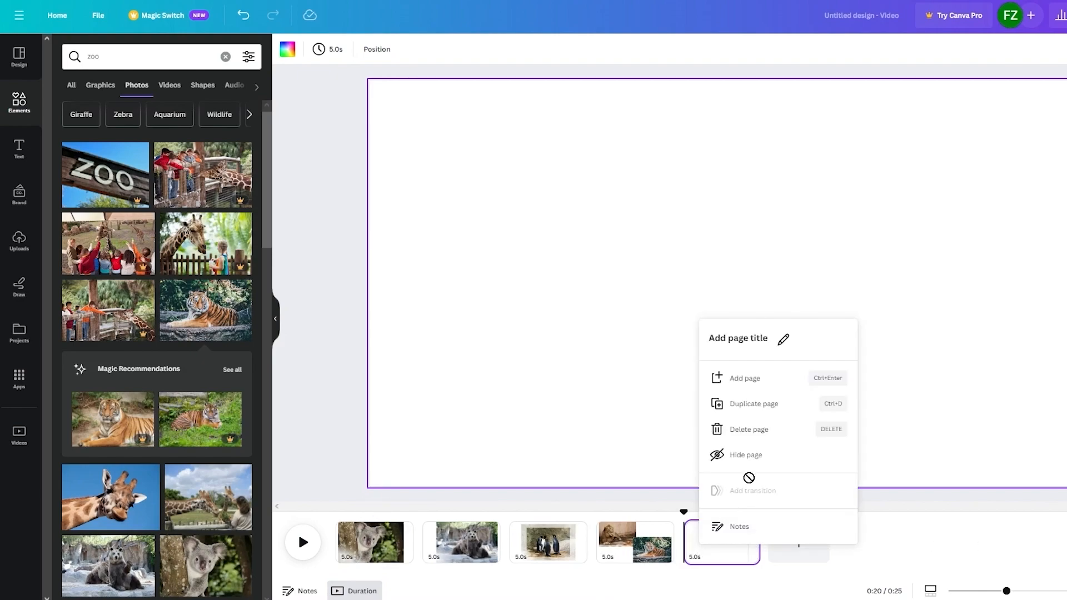
left_click(731, 431)
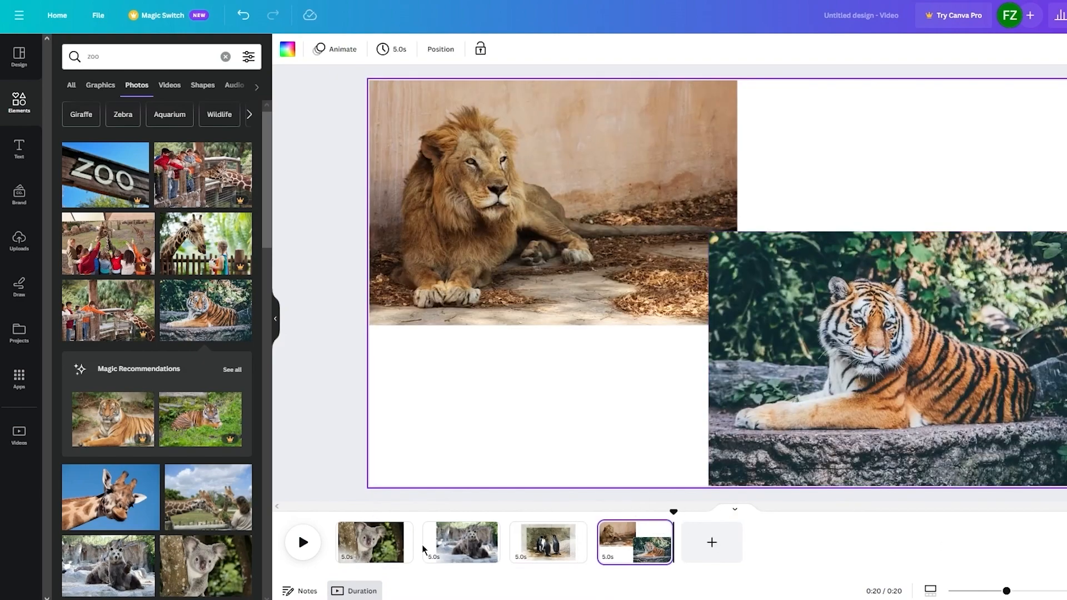
Browse the page animations for the first page with the koala and apply the Wipe animation to it
left_click(354, 548)
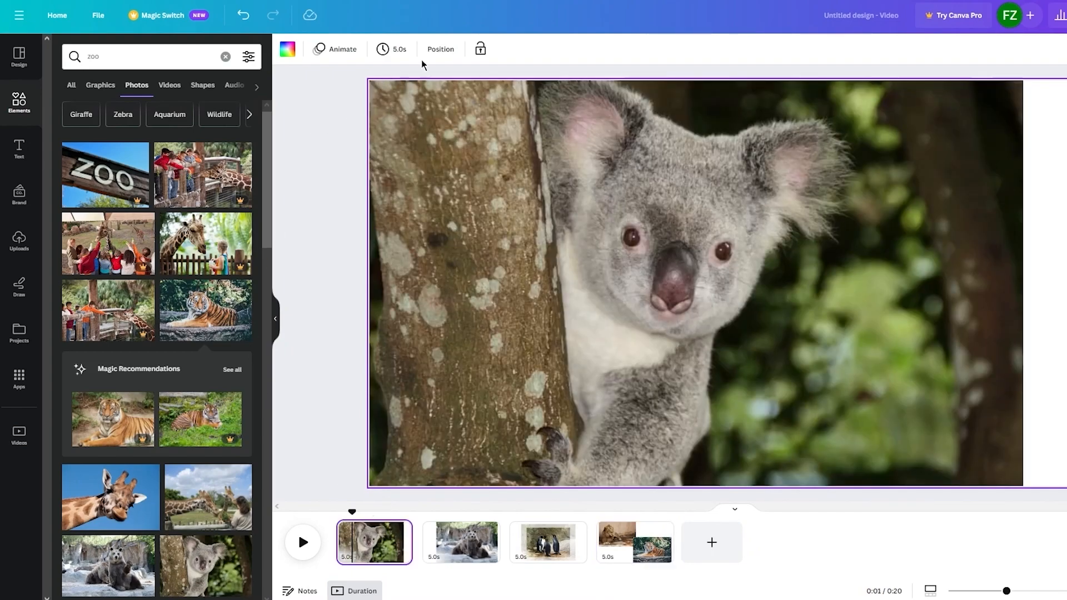
left_click(337, 47)
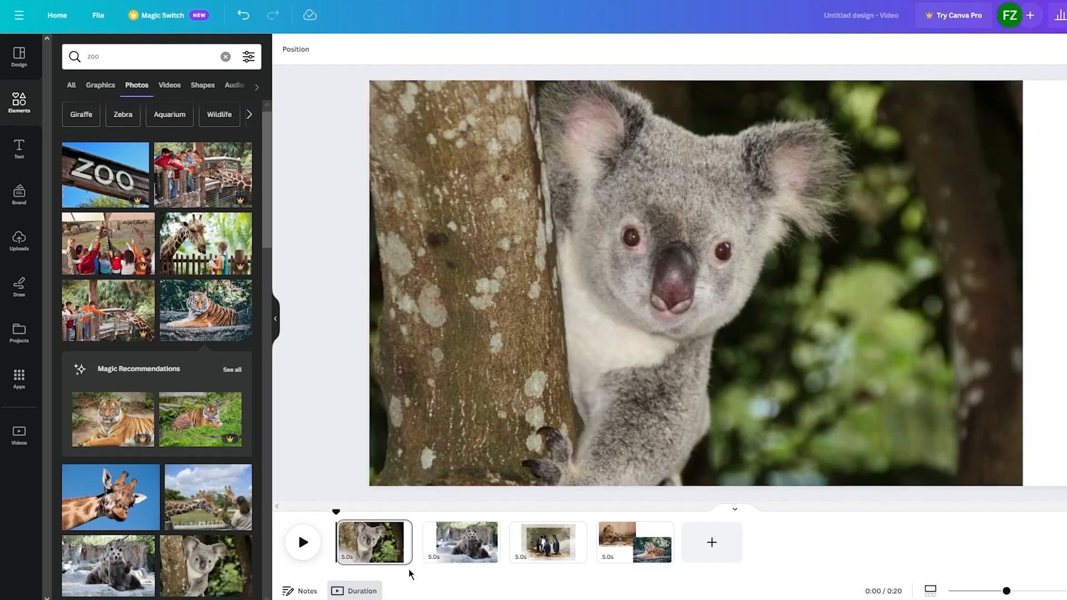
left_click(407, 562)
left_click(338, 55)
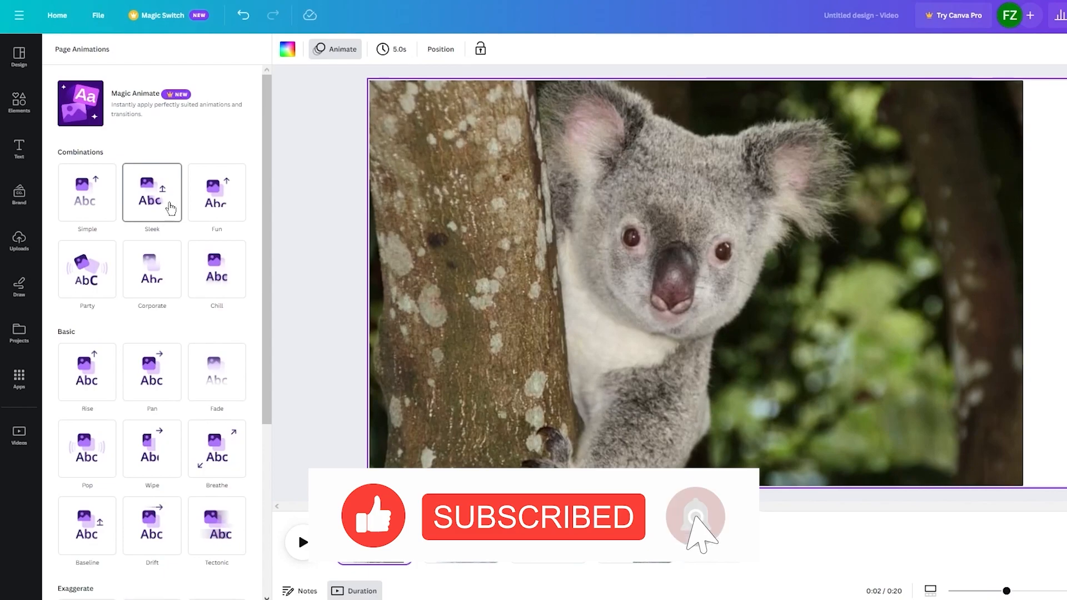
left_click(111, 191)
scroll(117, 217, "down", 1)
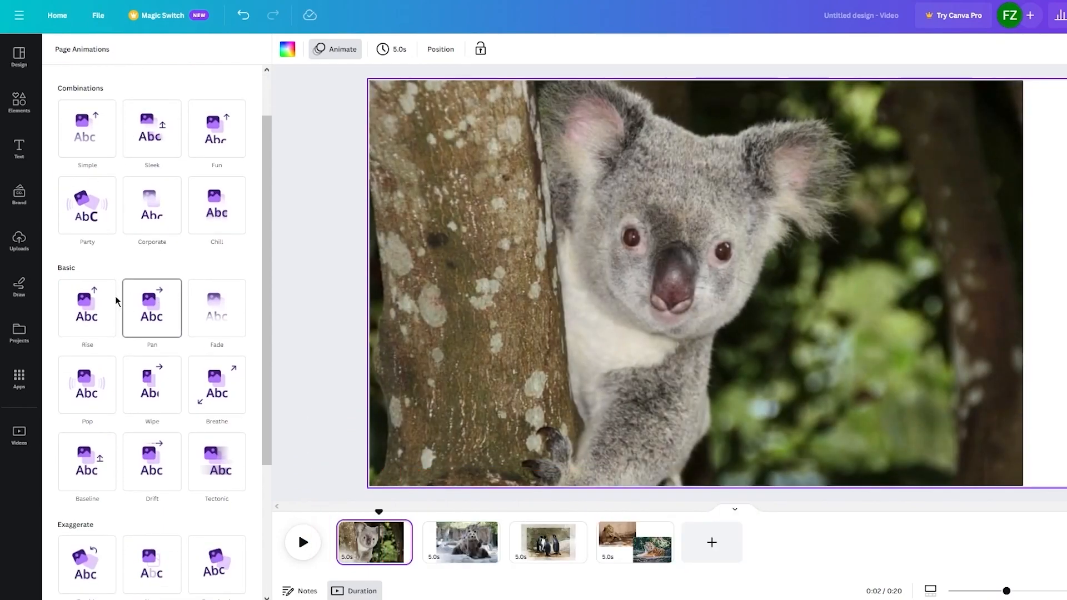
left_click(115, 298)
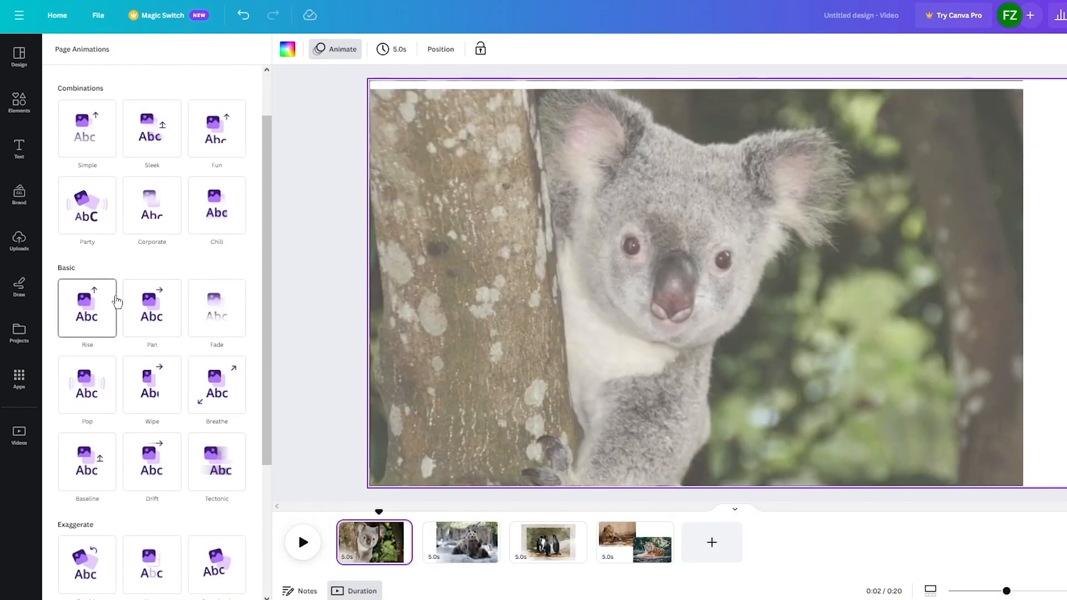
scroll(116, 302, "down", 3)
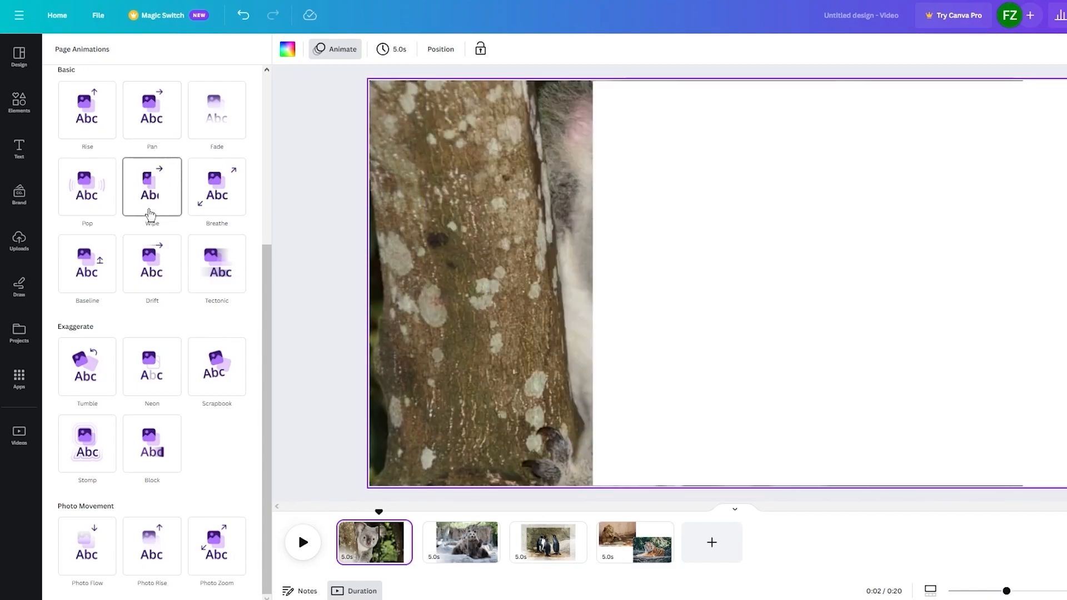
scroll(150, 214, "up", 1)
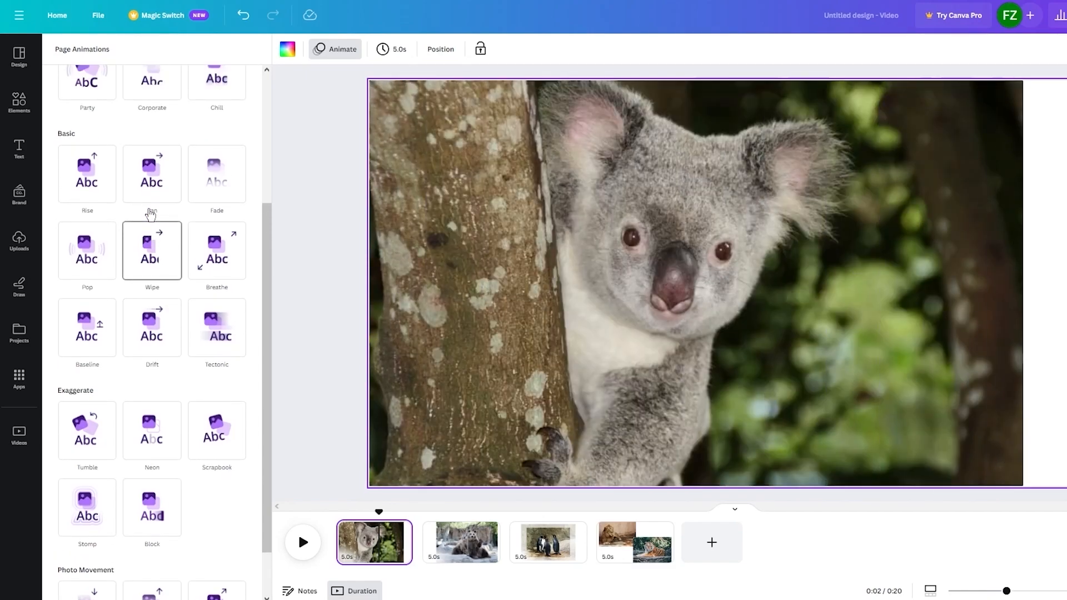
left_click(160, 264)
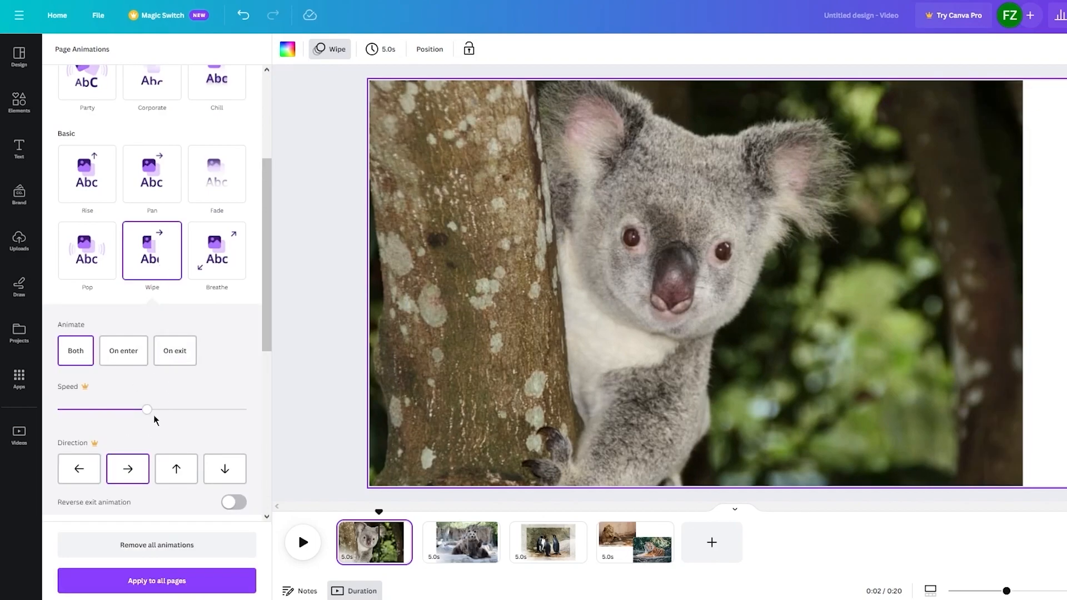
Try to increase the speed of the koala page's Wipe animation
left_click_drag(145, 410, 180, 411)
left_click(223, 587)
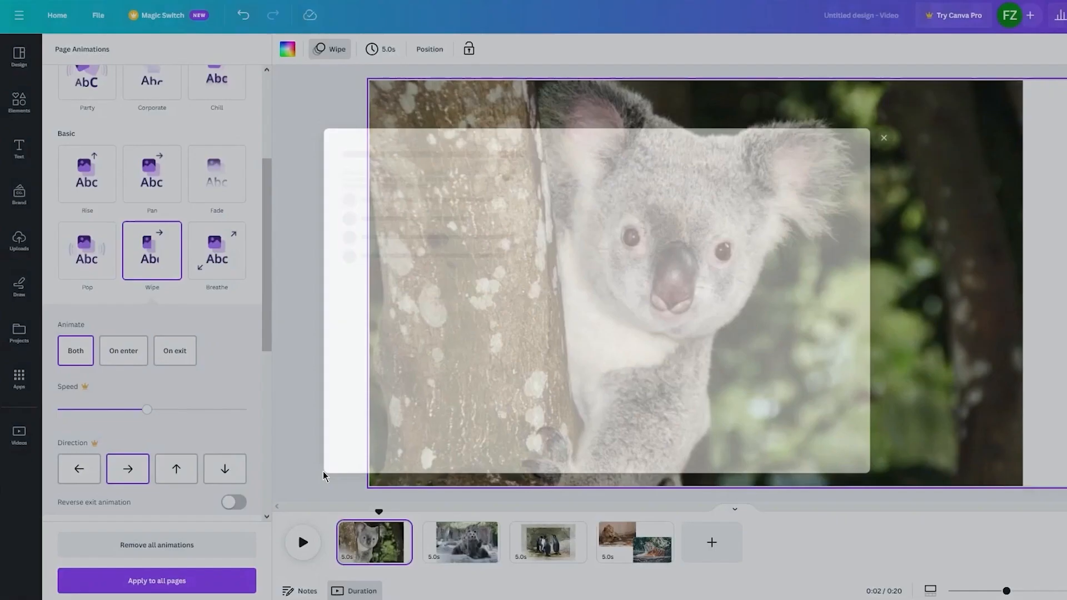
scroll(185, 489, "down", 6)
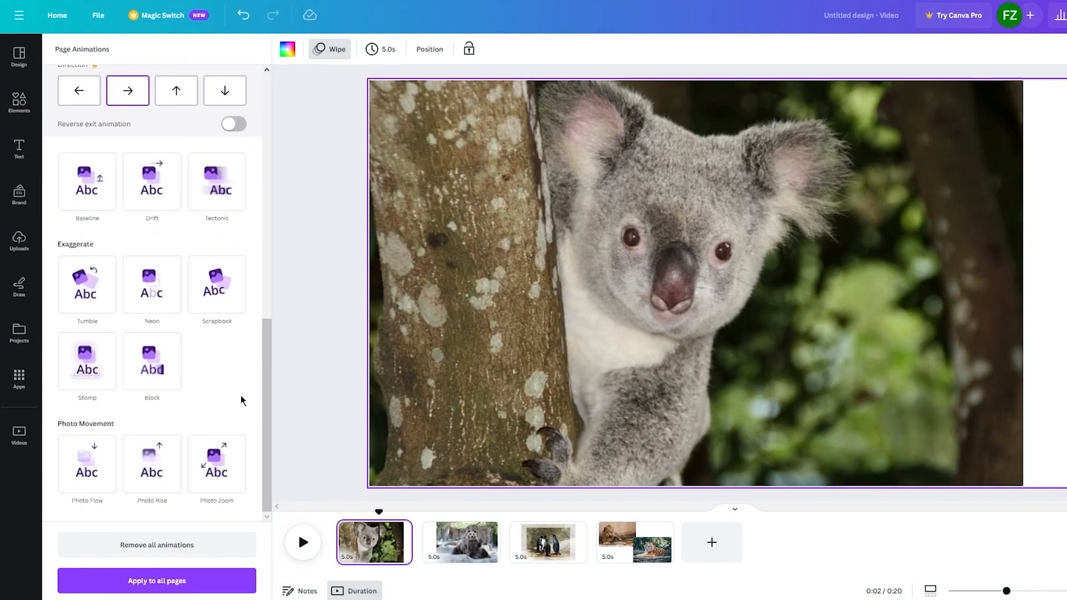
scroll(242, 395, "up", 9)
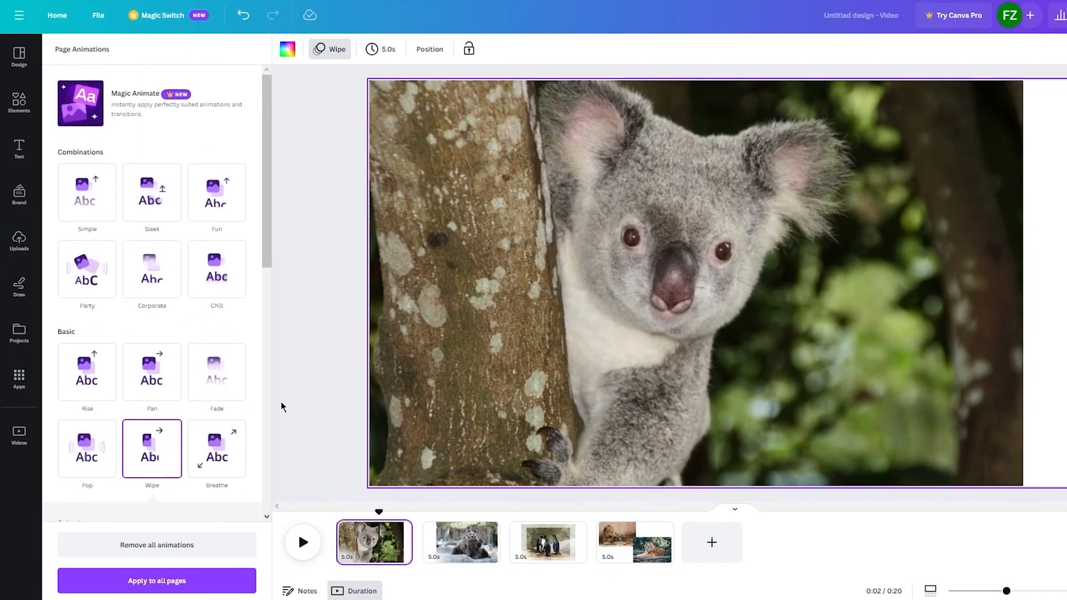
left_click(318, 195)
Set the page timing to 2.5 seconds and apply it to all four pages
left_click(381, 48)
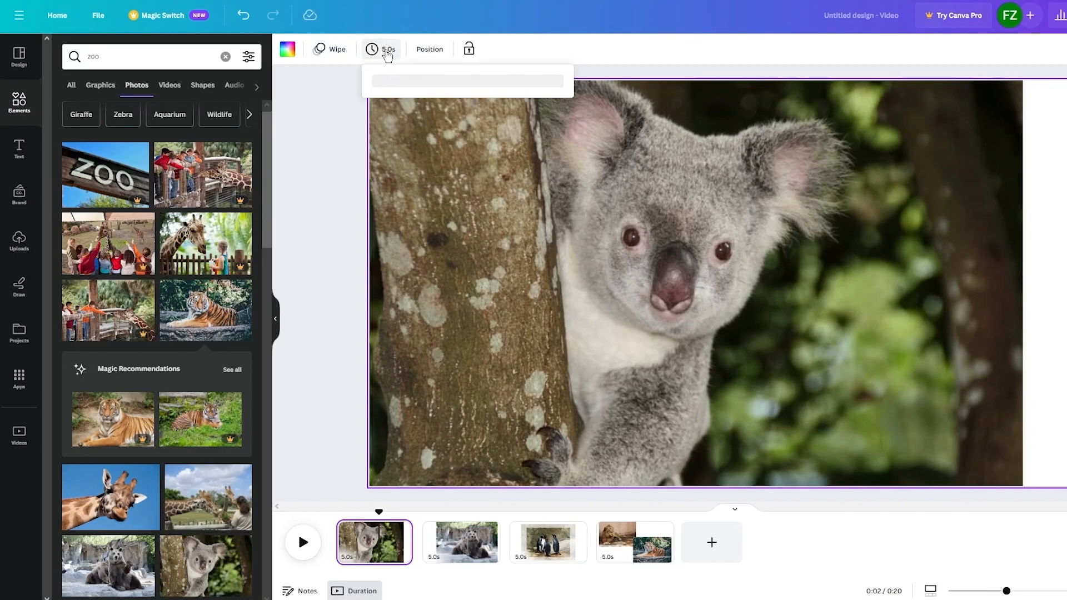
left_click_drag(401, 106, 390, 105)
left_click(496, 123)
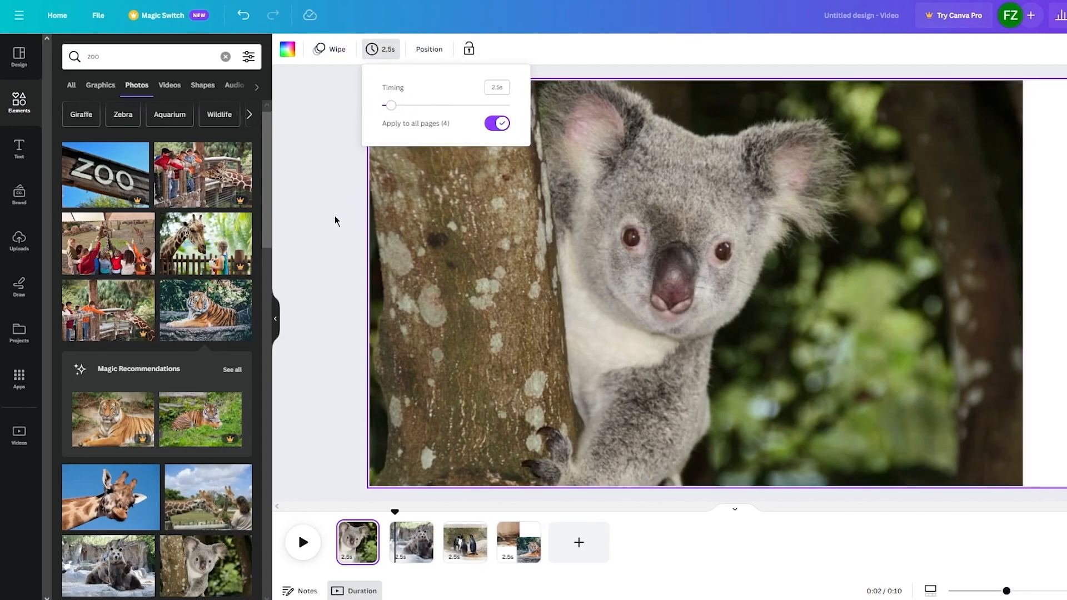
left_click(404, 555)
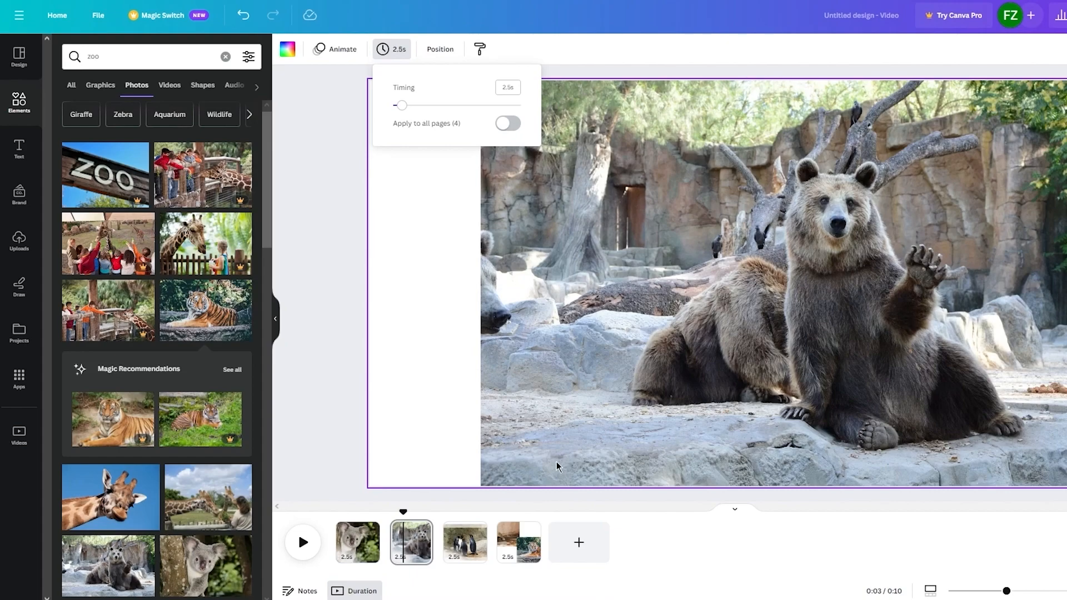
Add a Slide transition between the koala page and the bear page
left_click(349, 548)
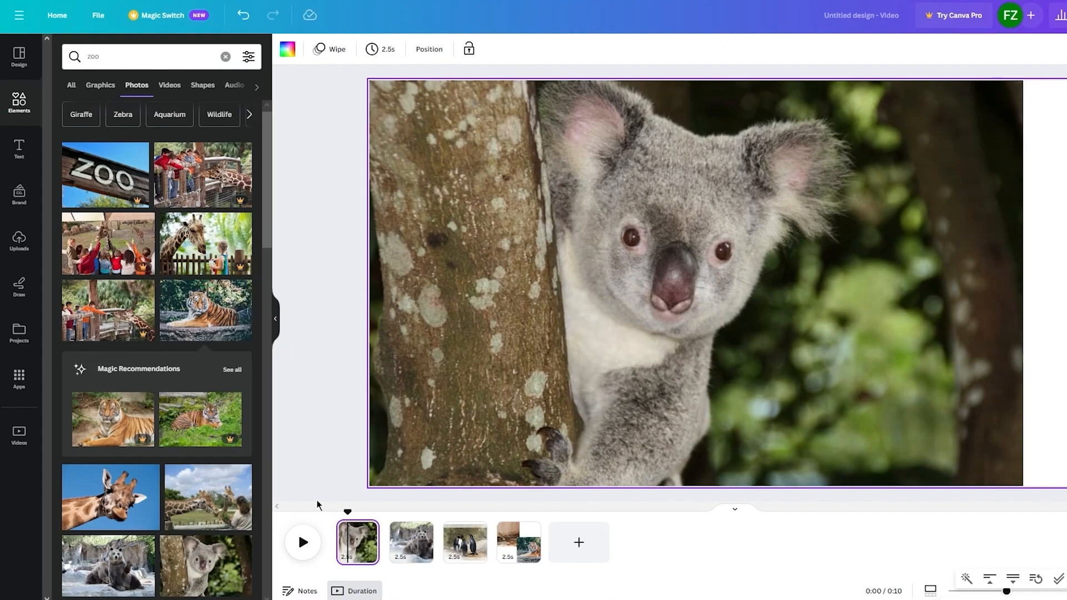
left_click(365, 530)
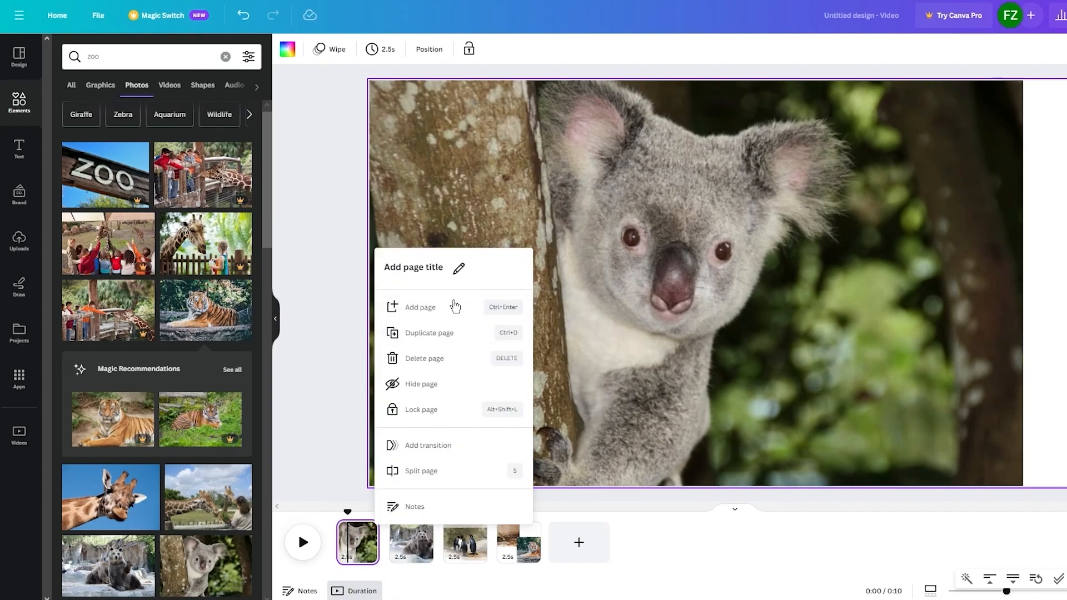
left_click(453, 445)
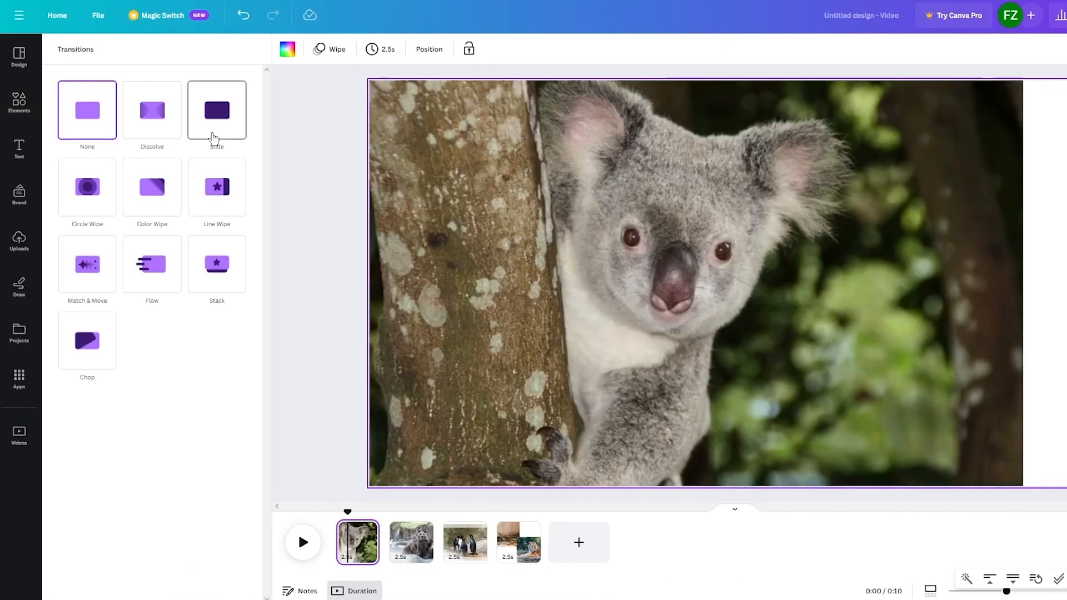
left_click(213, 138)
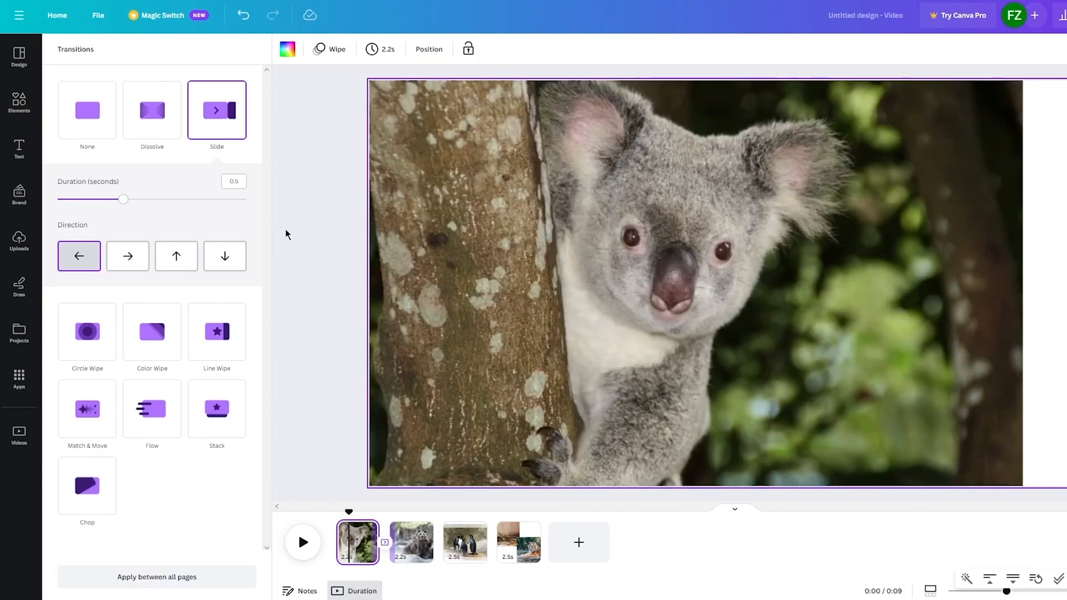
left_click(285, 229)
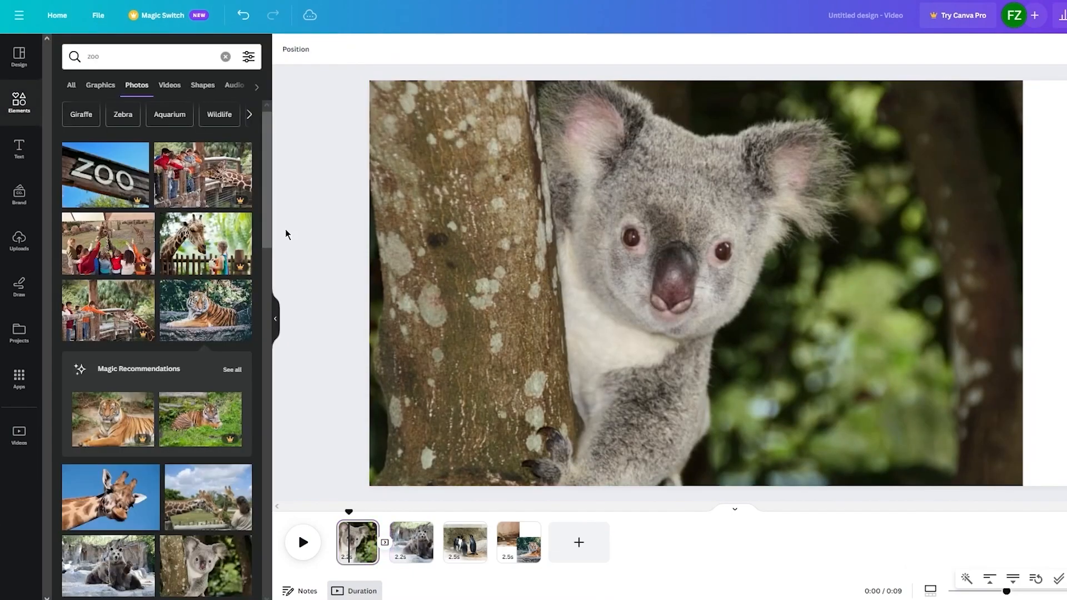
Review the settings of the transition after the koala page and scrub the timeline across the first two pages
left_click(404, 520)
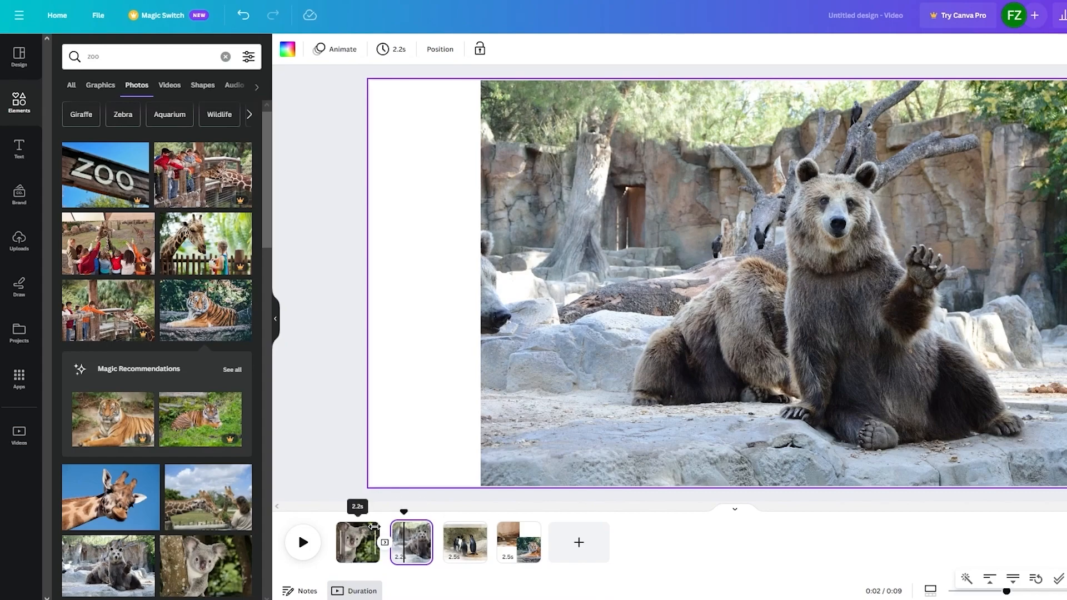
right_click(359, 538)
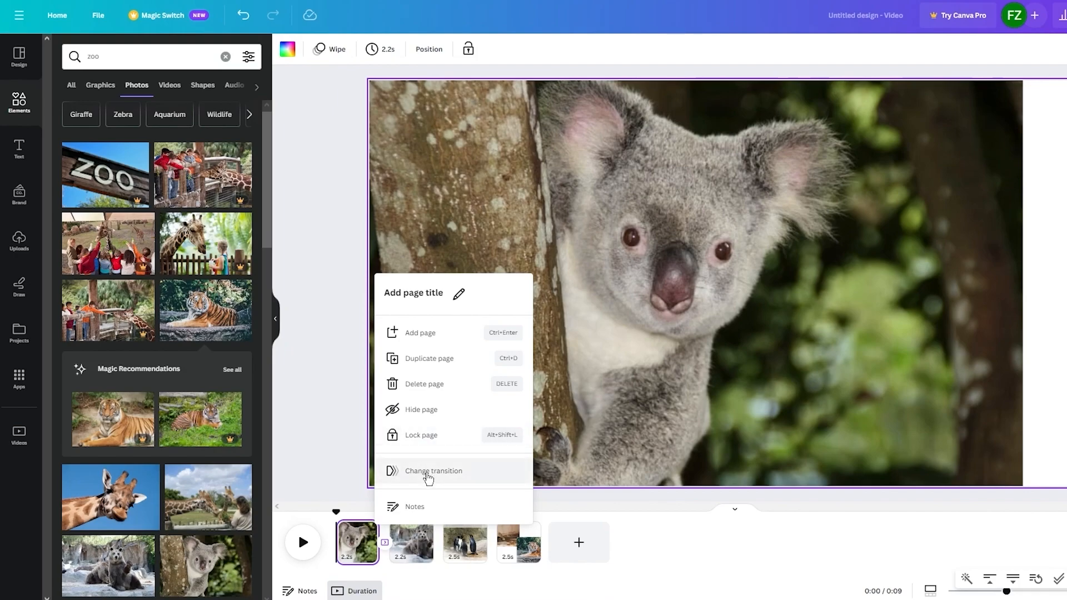
left_click(426, 473)
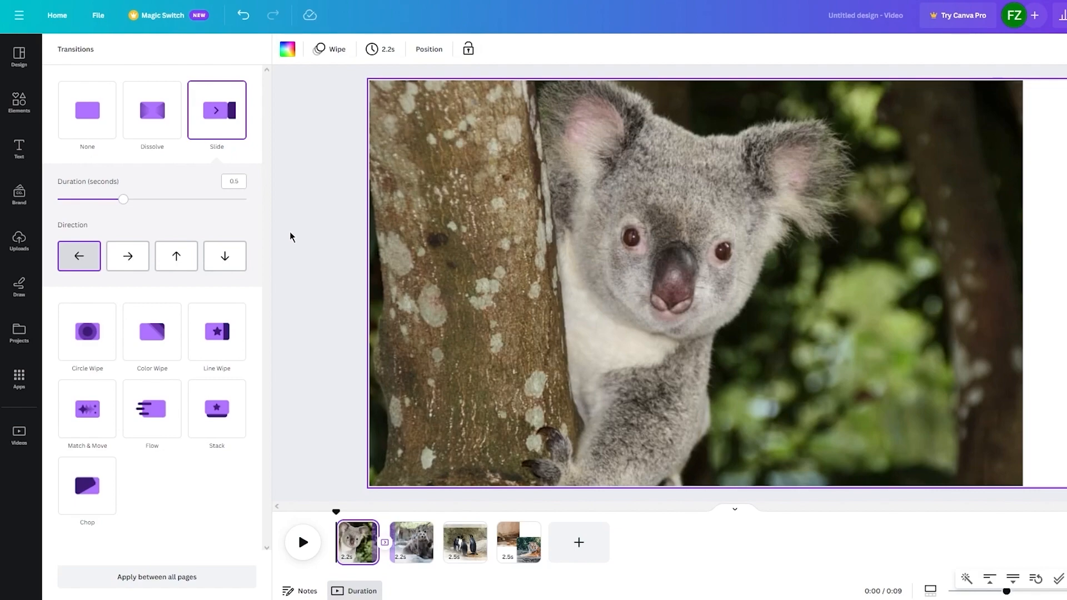
left_click(291, 238)
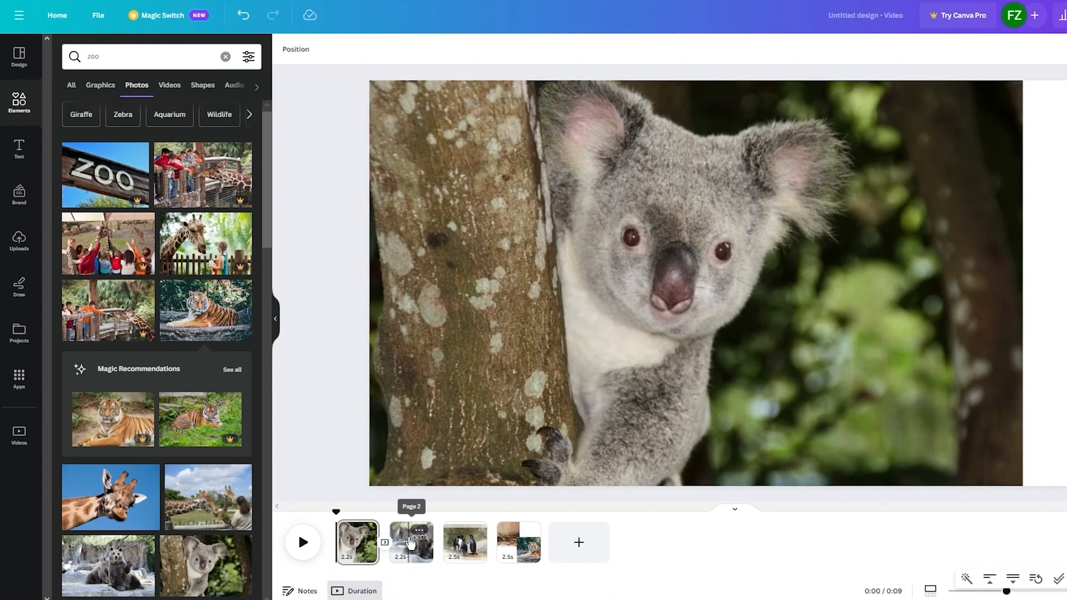
left_click_drag(341, 511, 411, 510)
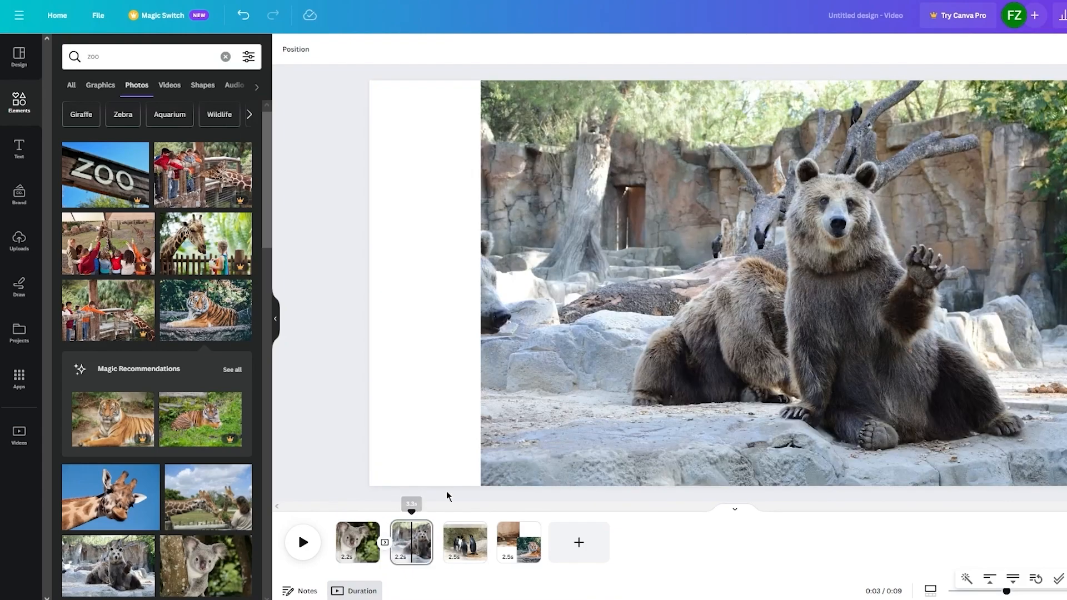
left_click(564, 306)
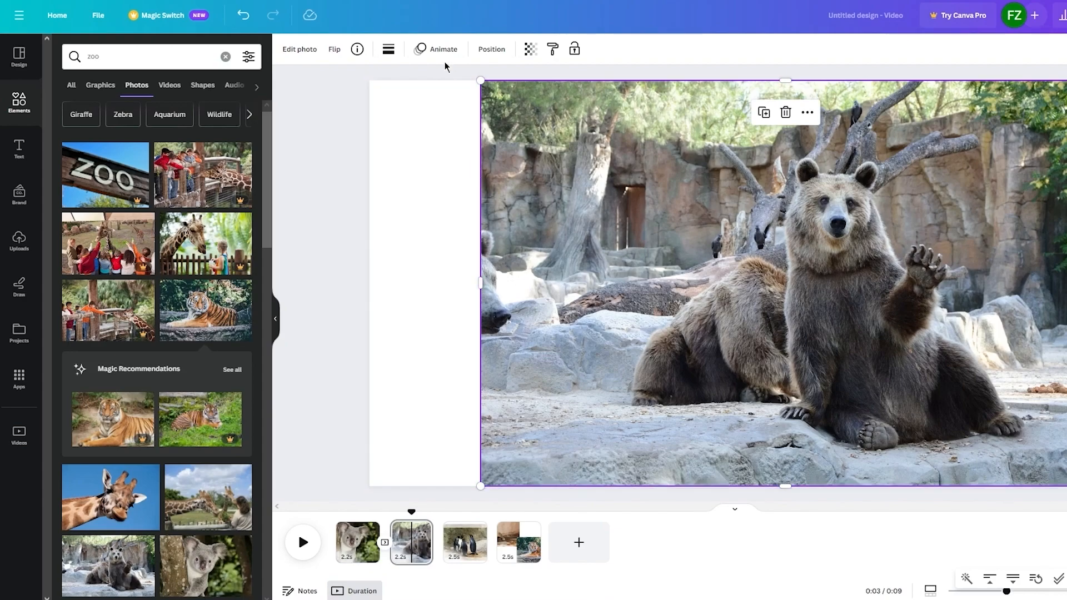
left_click(342, 527)
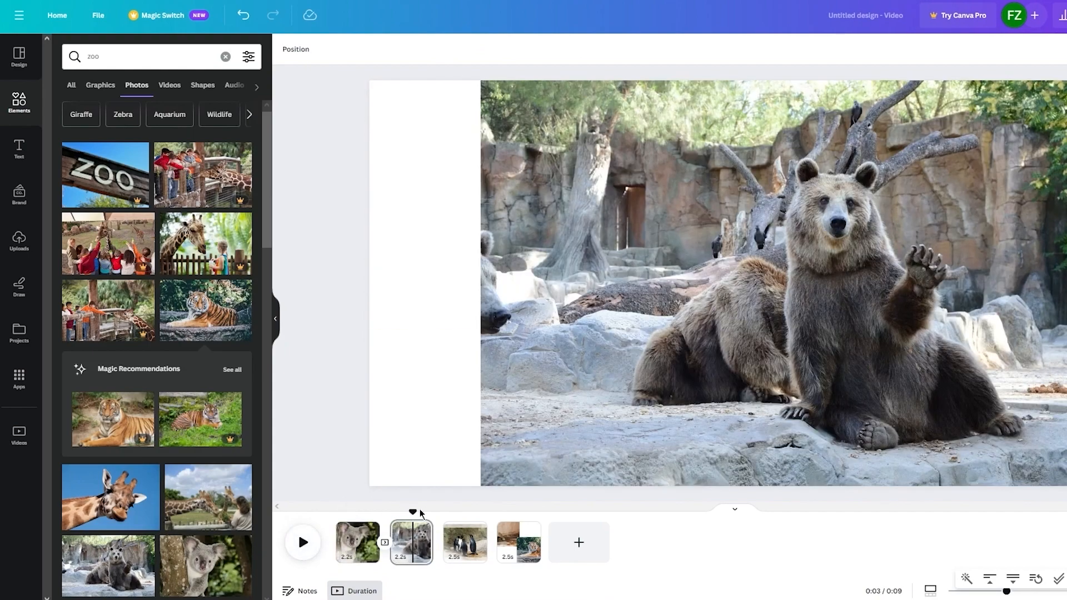
left_click_drag(412, 512, 347, 512)
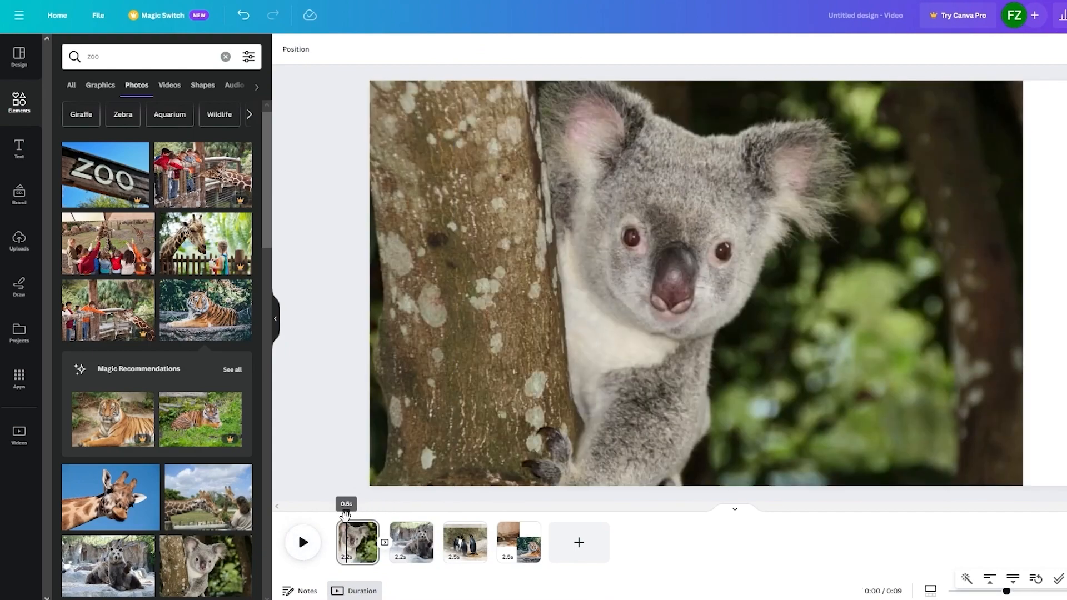
Look over the layer list and arrange options of the koala page
left_click(354, 539)
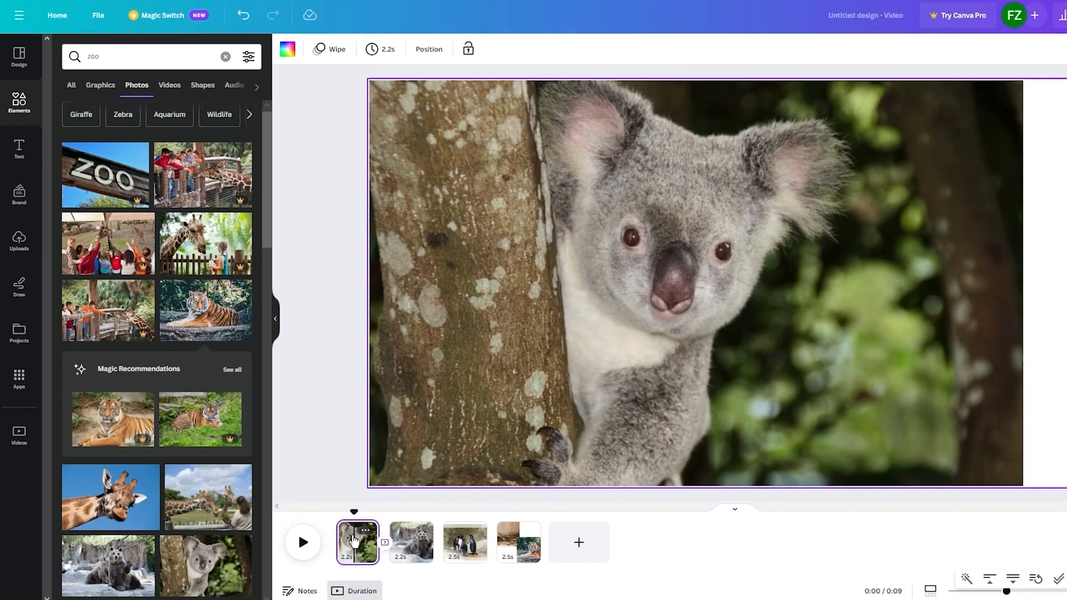
left_click(428, 50)
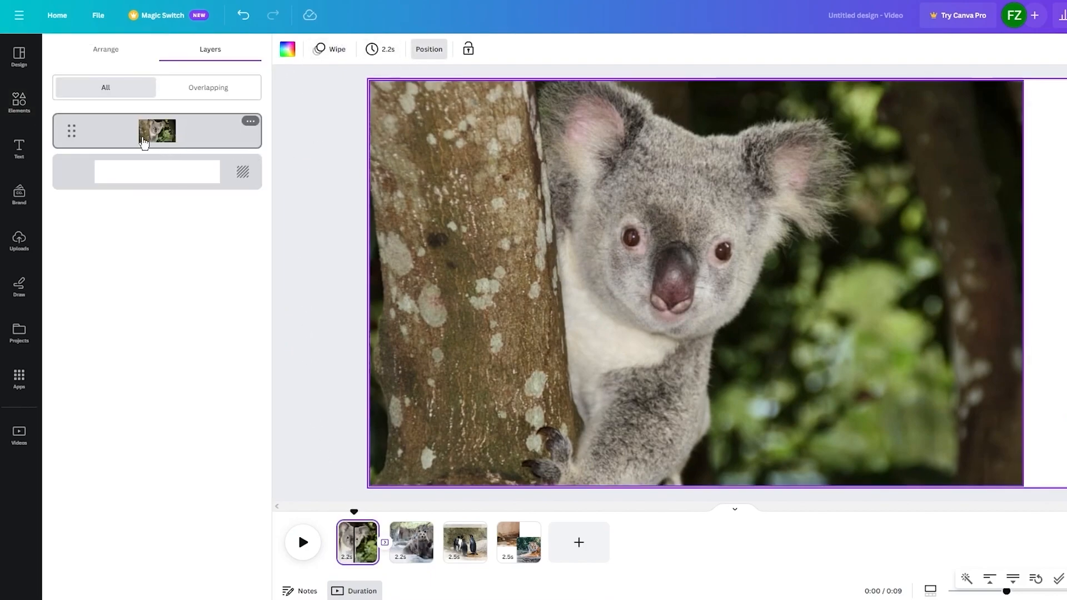
left_click(139, 56)
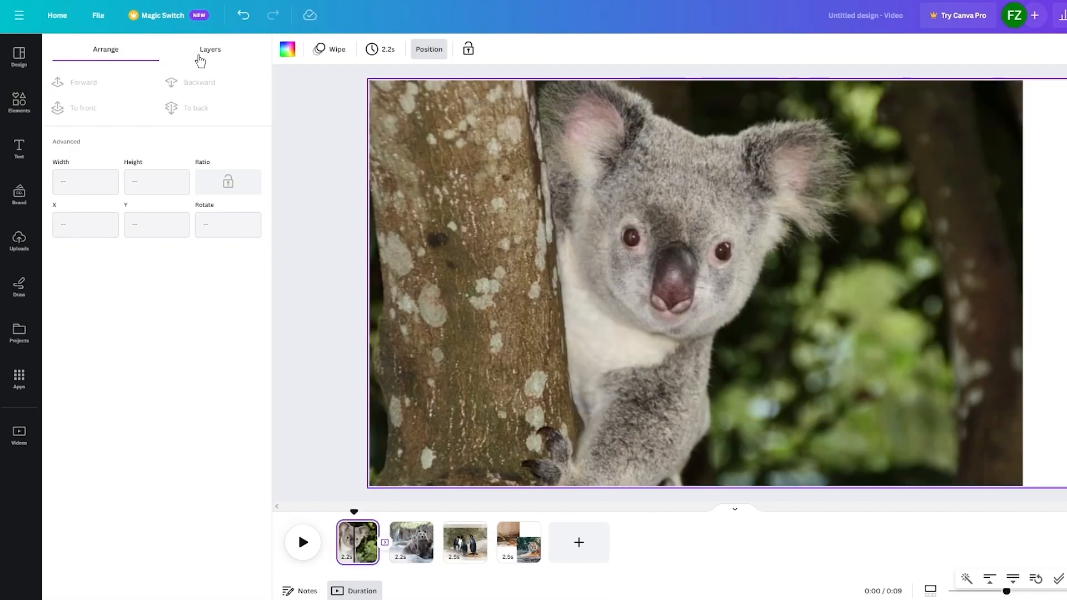
left_click(200, 60)
Remove all page animations and play the video up to the penguin page as a preview
left_click(330, 49)
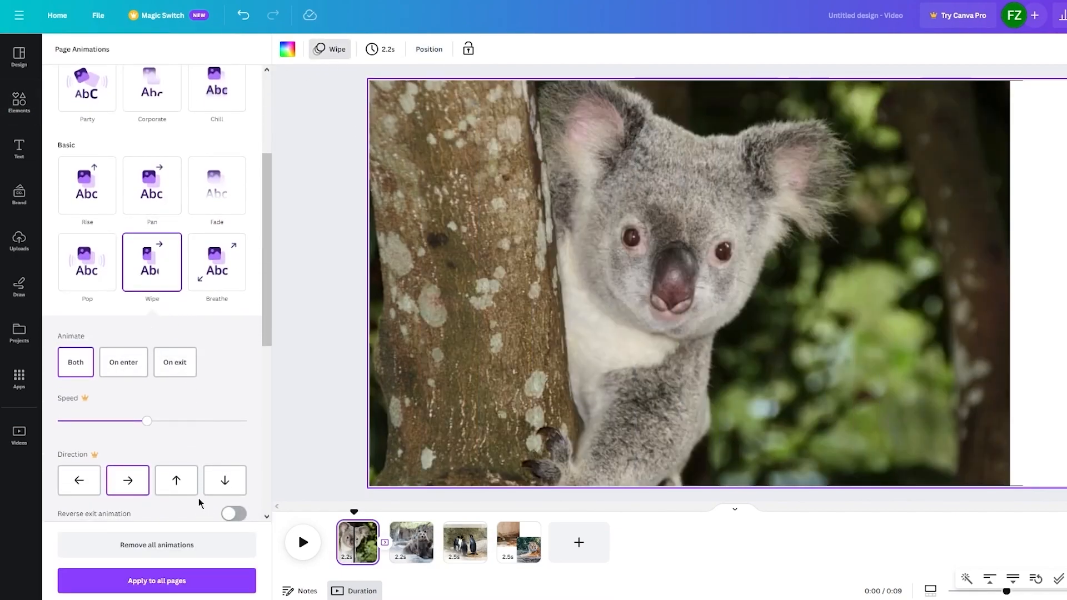
left_click(169, 544)
left_click(303, 542)
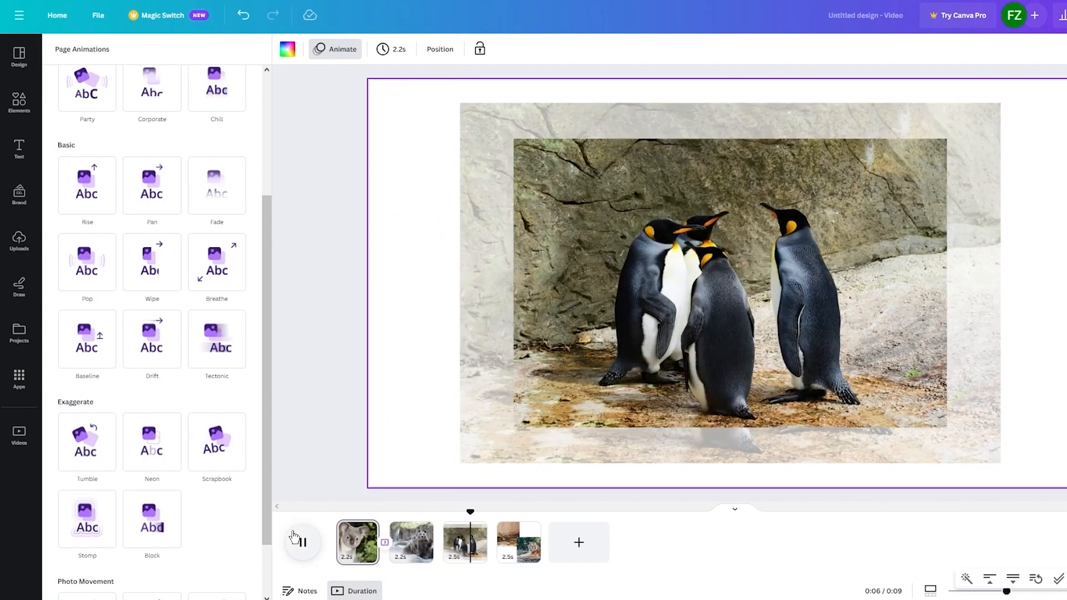
left_click(302, 542)
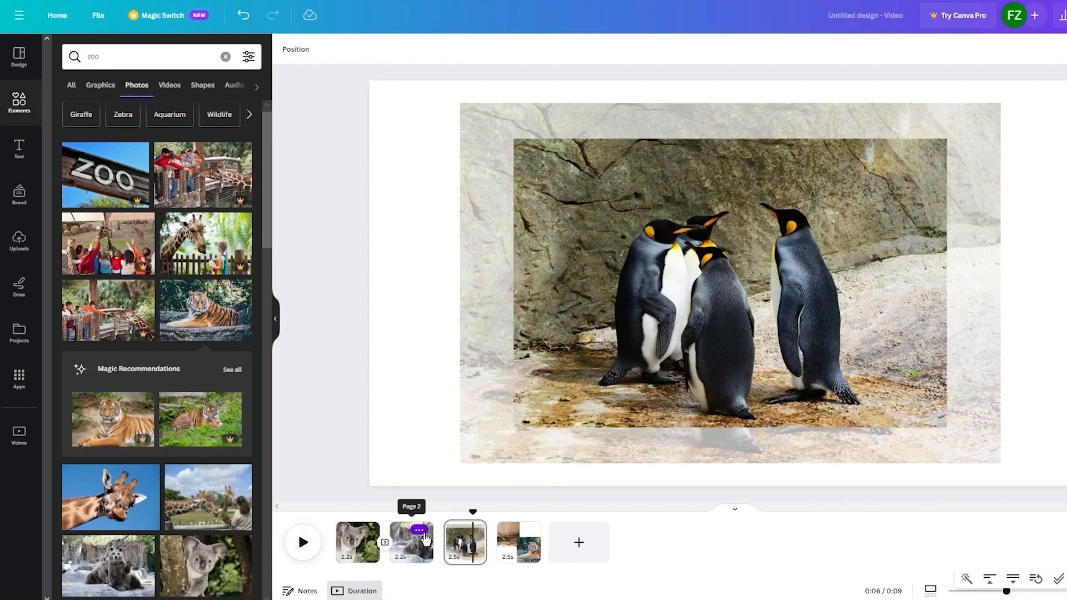
Add a Flow transition between the bear page and the penguin page
left_click(421, 532)
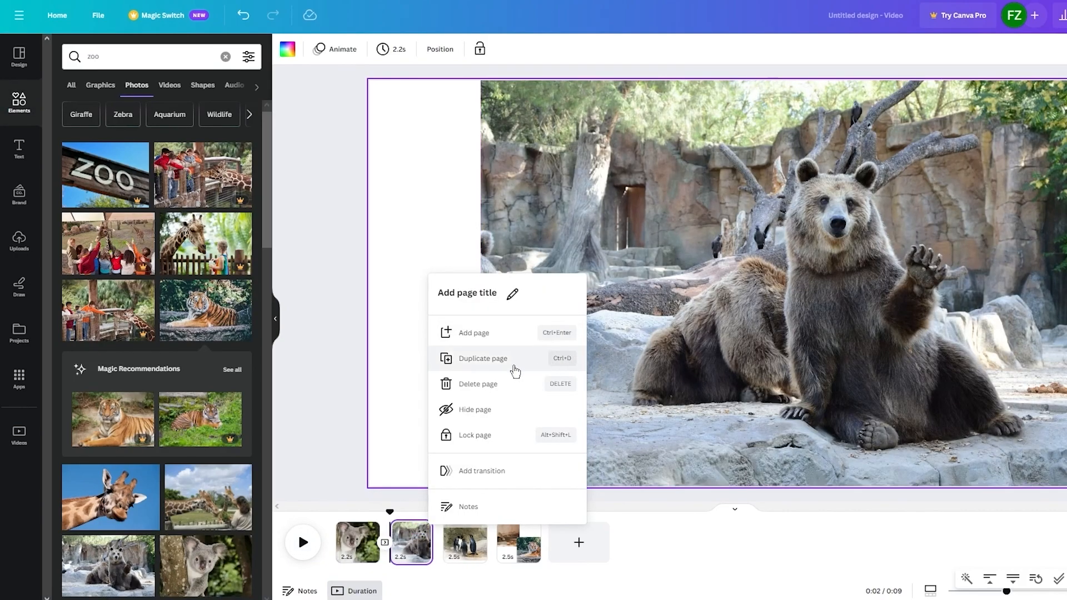
left_click(493, 472)
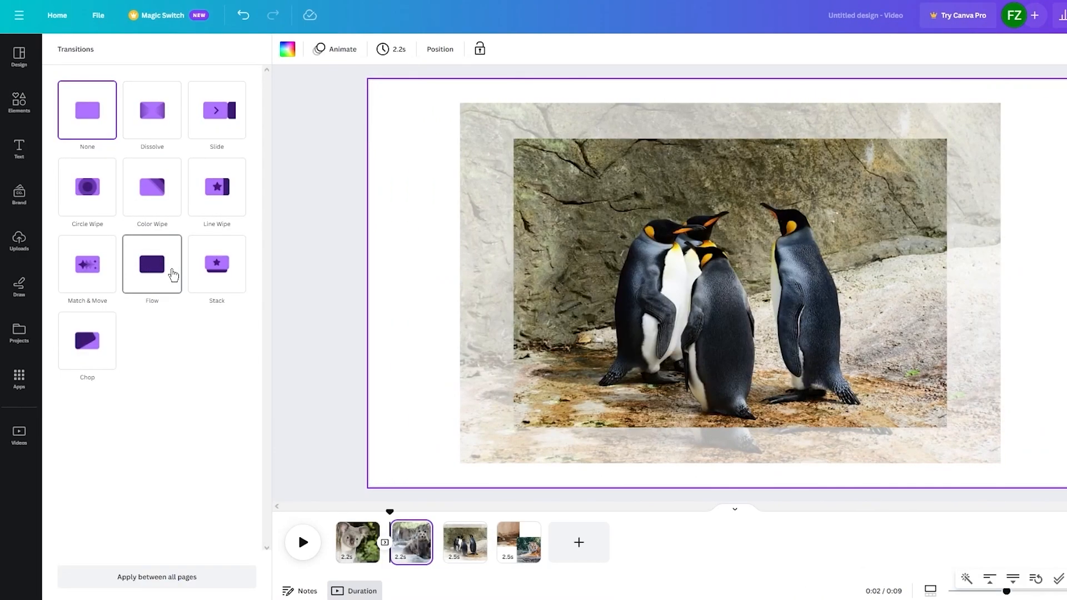
left_click(172, 274)
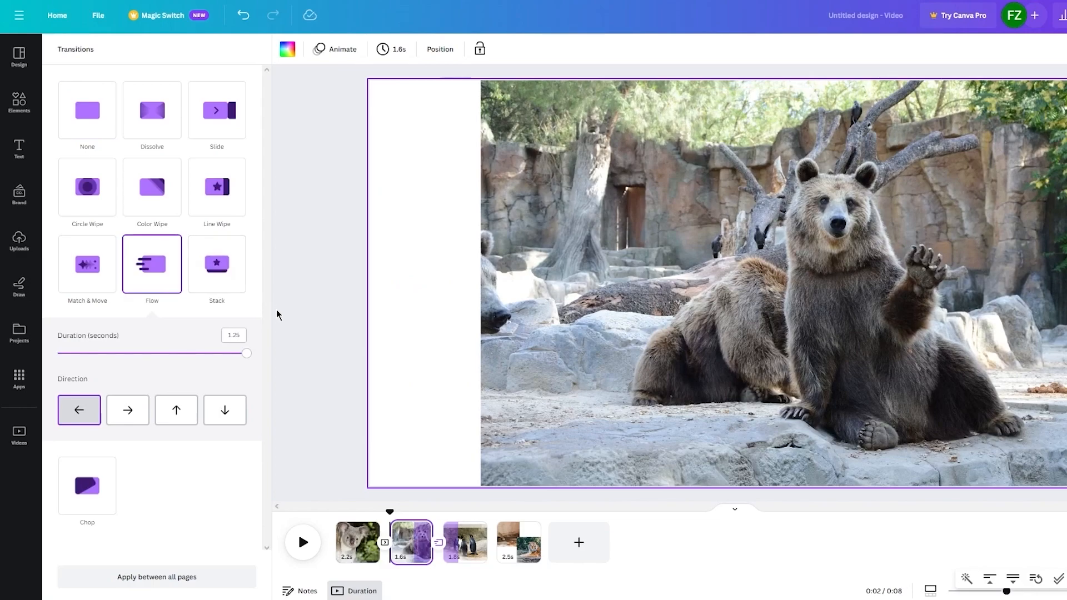
Add a Flow transition between the penguin page and the lion and tiger page, and return the playhead to the start of the video
left_click(278, 315)
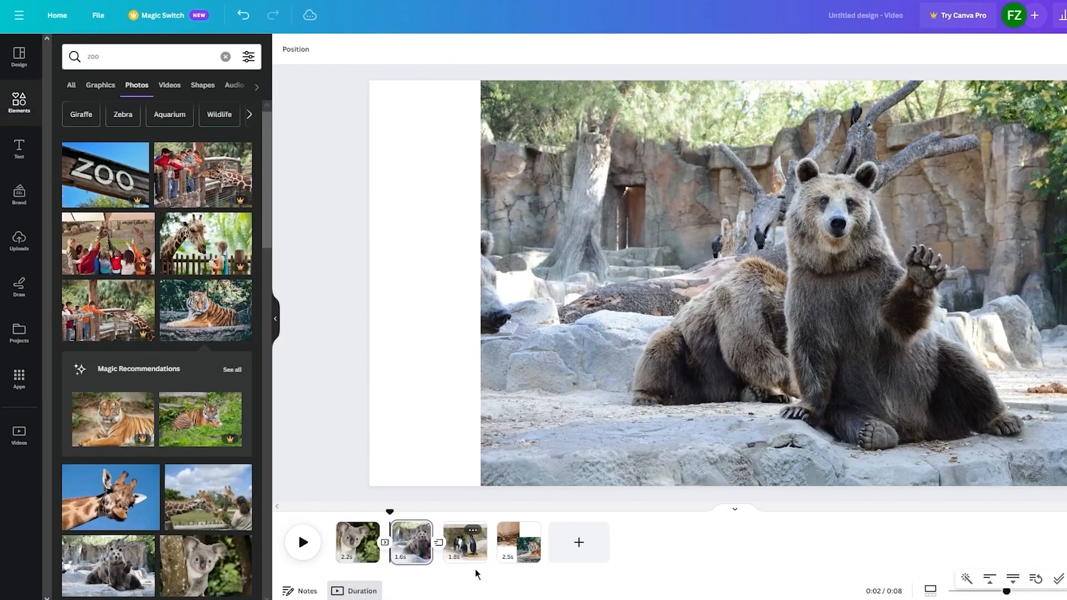
left_click(514, 549)
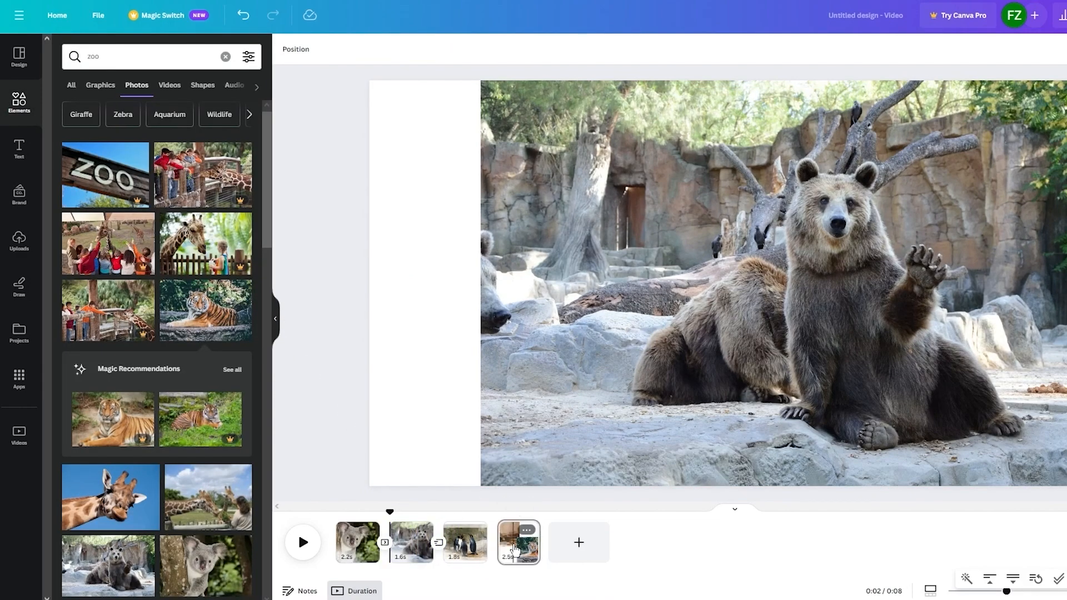
right_click(477, 535)
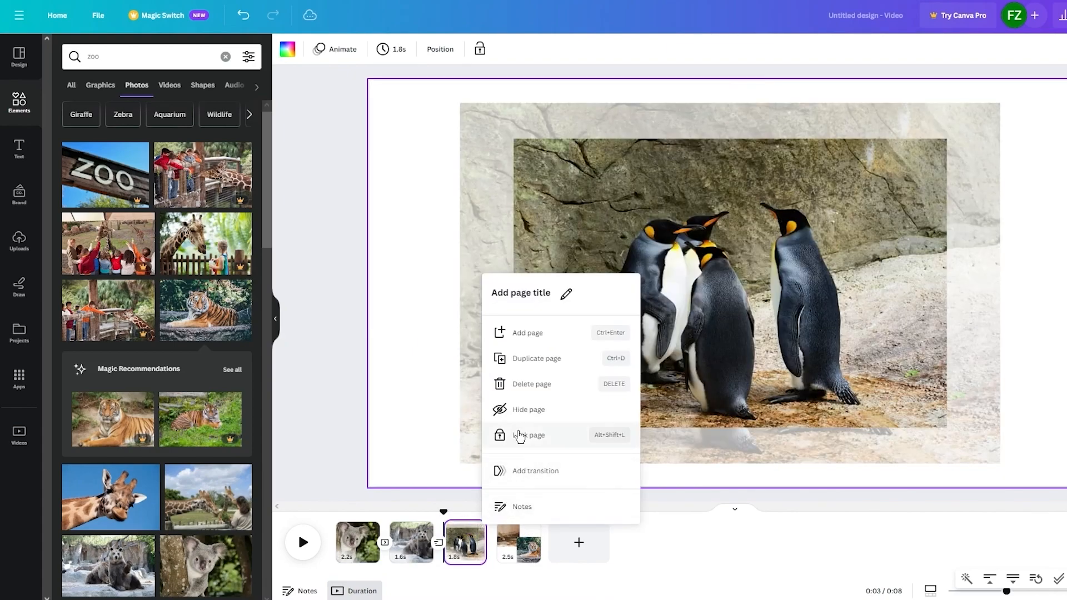
left_click(519, 471)
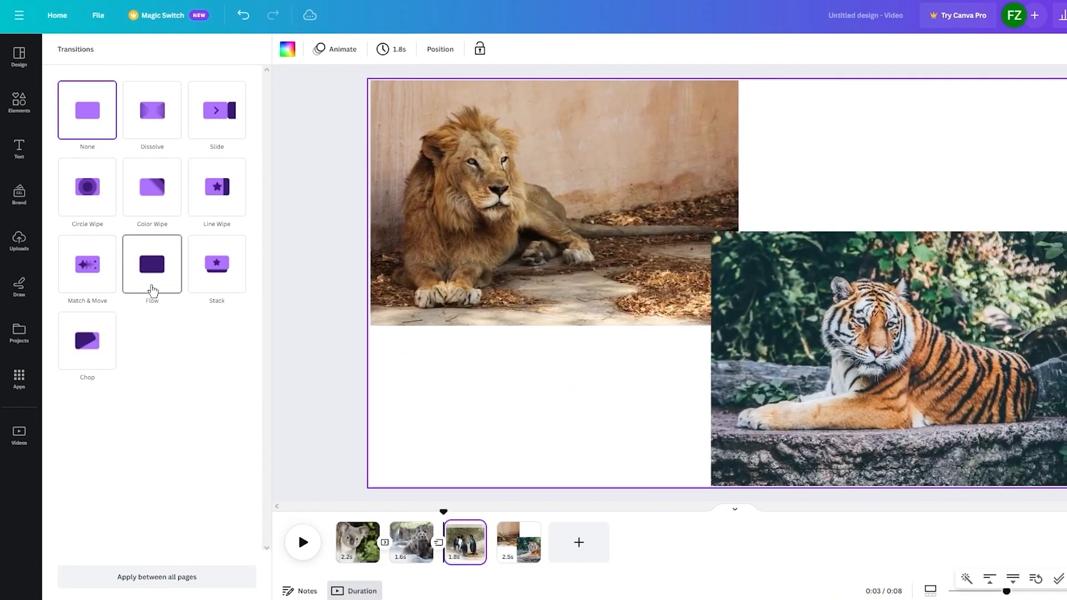
left_click(153, 290)
left_click(301, 365)
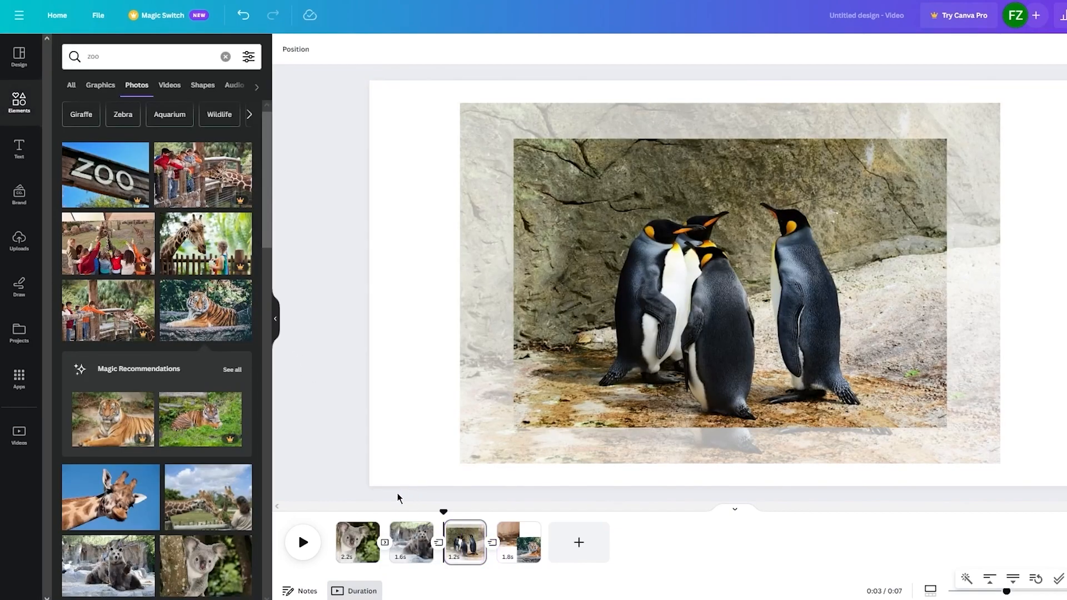
left_click_drag(439, 511, 316, 509)
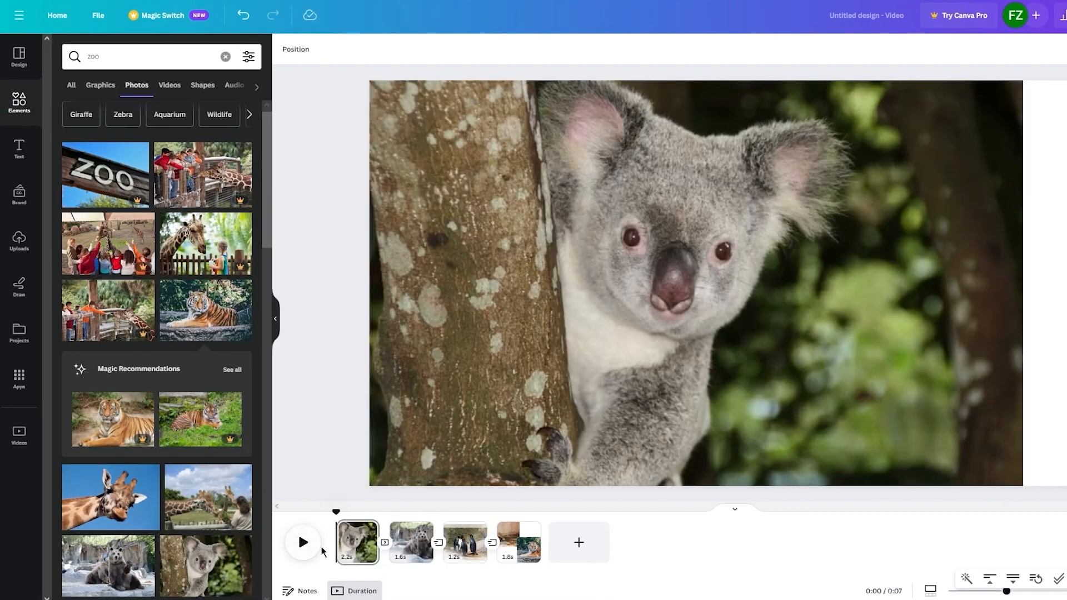